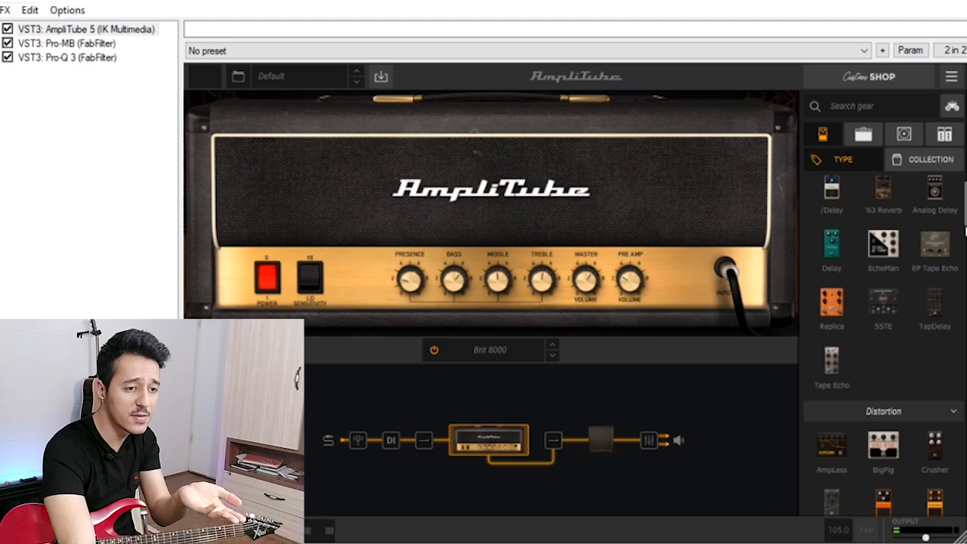
Find the OverScream pedal among the distortion stompboxes and add it to the signal chain directly after the DI.
{"action": "scroll", "coordinate": [894, 352], "scroll_direction": "down", "scroll_amount": 10}
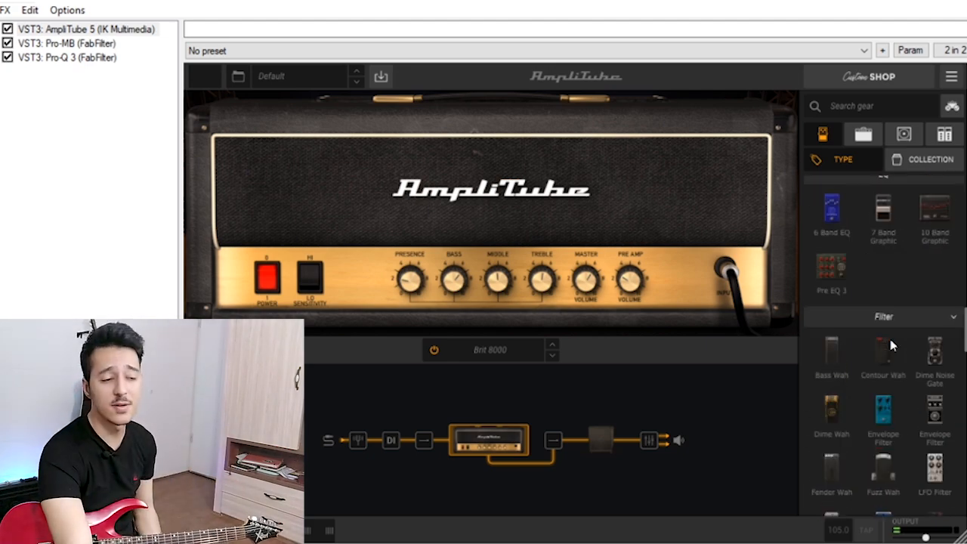
{"action": "scroll", "coordinate": [892, 374], "scroll_direction": "down", "scroll_amount": 10}
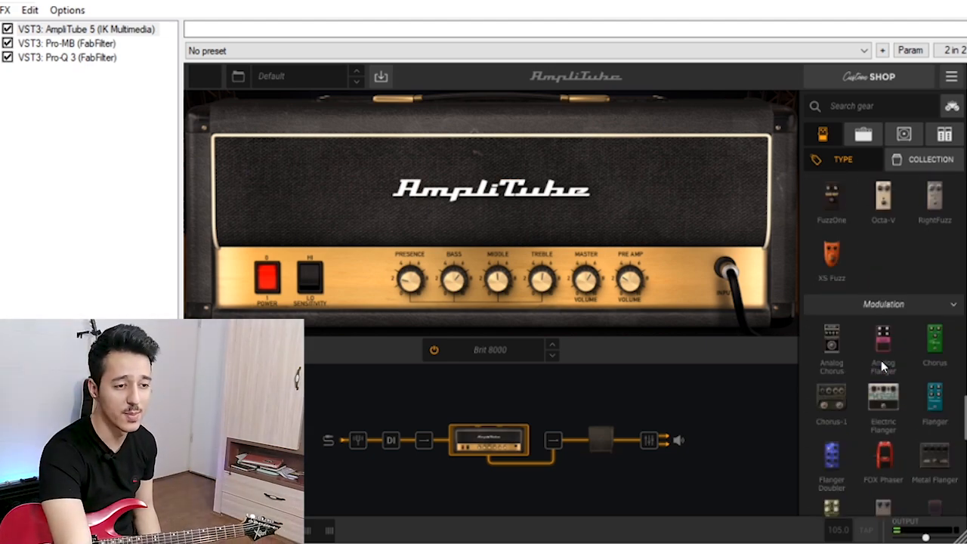
{"action": "scroll", "coordinate": [881, 405], "scroll_direction": "up", "scroll_amount": 1}
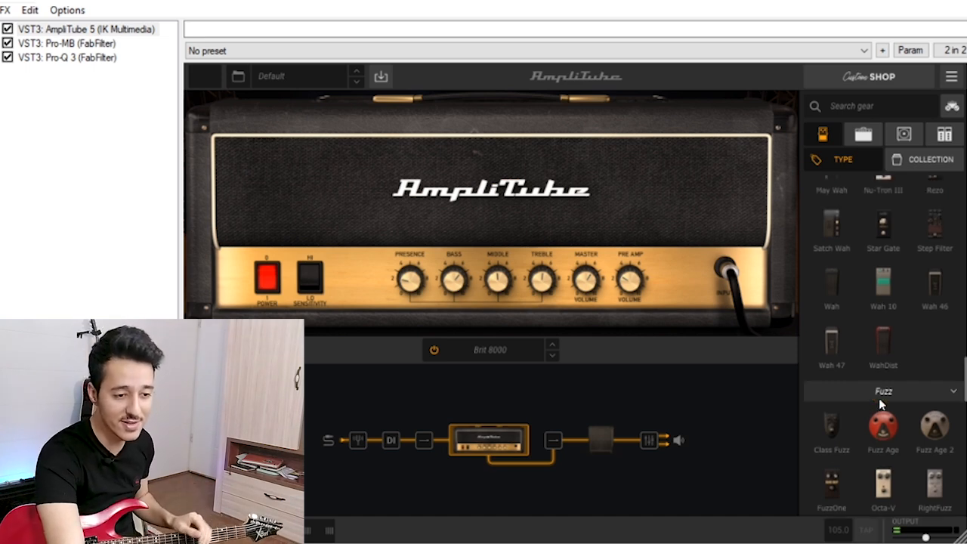
{"action": "scroll", "coordinate": [881, 405], "scroll_direction": "down", "scroll_amount": 3}
{"action": "scroll", "coordinate": [881, 406], "scroll_direction": "up", "scroll_amount": 4}
{"action": "scroll", "coordinate": [881, 405], "scroll_direction": "up", "scroll_amount": 6}
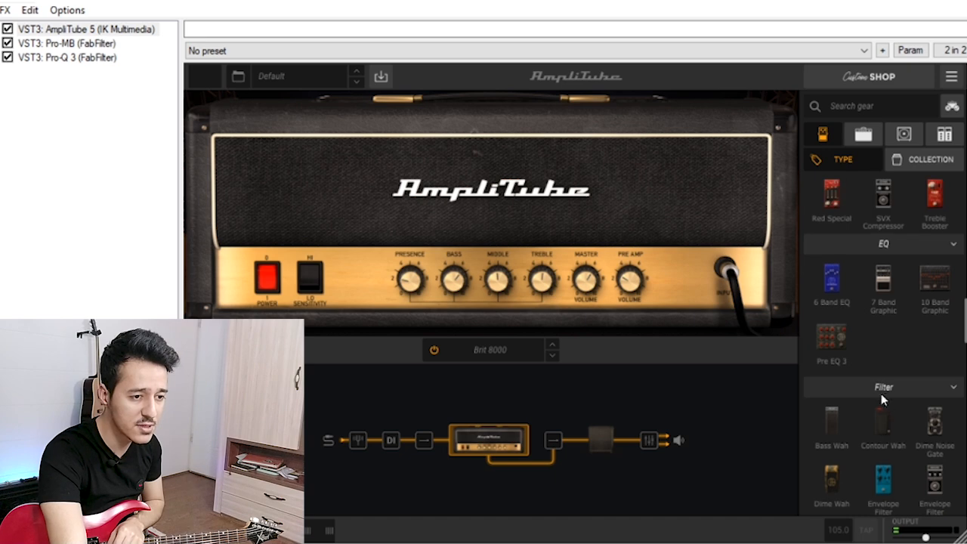
{"action": "scroll", "coordinate": [881, 406], "scroll_direction": "up", "scroll_amount": 8}
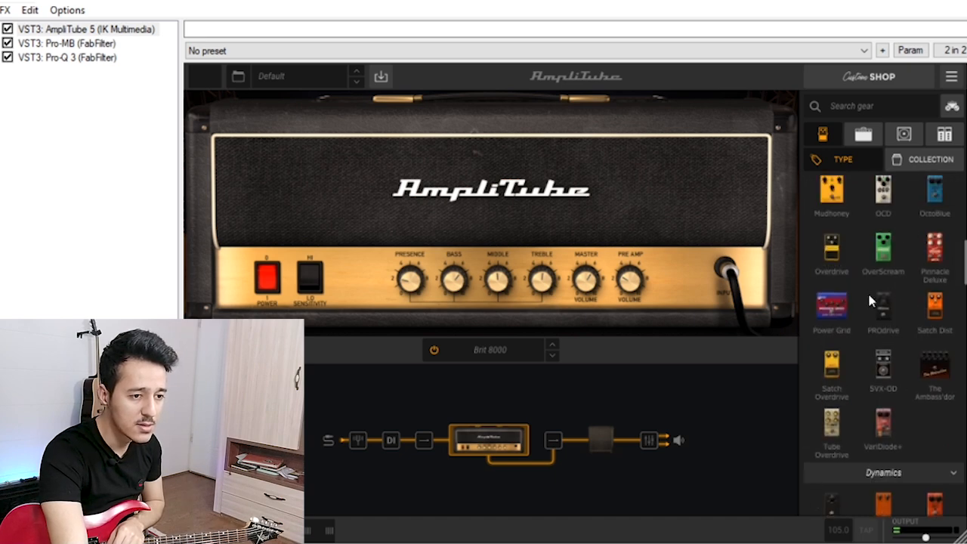
{"action": "scroll", "coordinate": [891, 280], "scroll_direction": "up", "scroll_amount": 3}
{"action": "scroll", "coordinate": [897, 283], "scroll_direction": "up", "scroll_amount": 1}
{"action": "scroll", "coordinate": [891, 317], "scroll_direction": "down", "scroll_amount": 3}
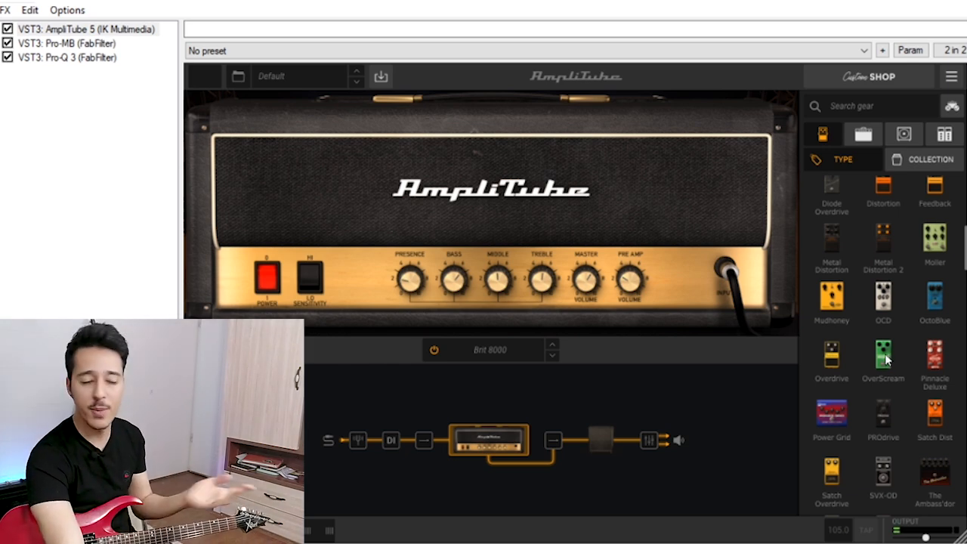
{"action": "left_click_drag", "start_coordinate": [886, 361], "coordinate": [393, 446]}
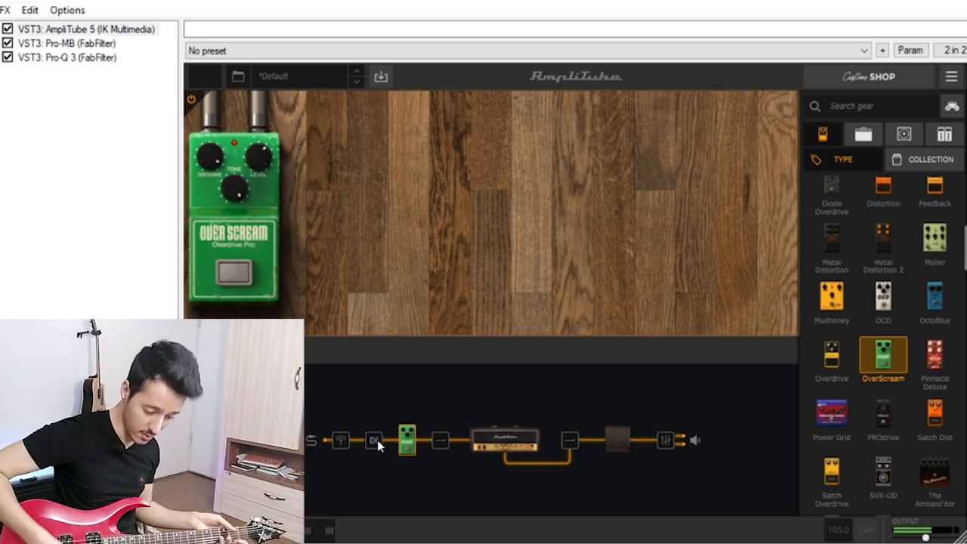
{"action": "key", "text": "XF86AudioLowerVolume"}
{"action": "key", "text": "XF86AudioMute"}
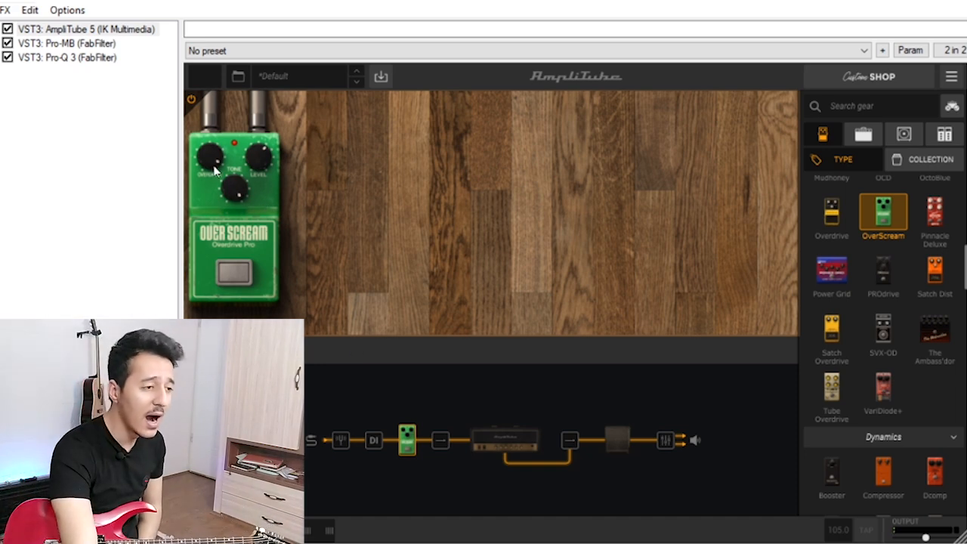
Turn the OverScream's overdrive down near minimum and adjust its tone to about 5.9 and level to about 5.8.
{"action": "left_click_drag", "start_coordinate": [210, 159], "coordinate": [212, 181]}
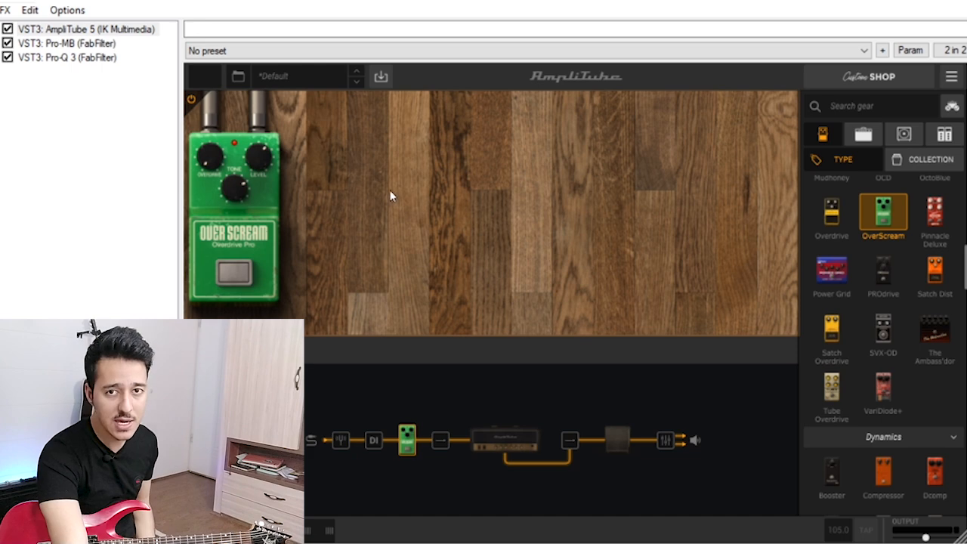
{"action": "left_click_drag", "start_coordinate": [259, 166], "coordinate": [235, 218]}
{"action": "left_click", "coordinate": [239, 202]}
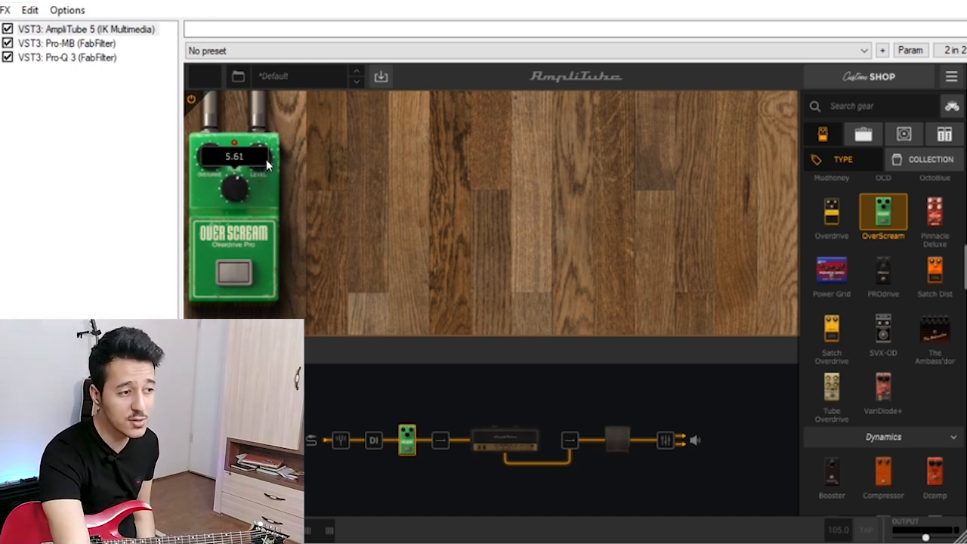
{"action": "left_click_drag", "start_coordinate": [243, 192], "coordinate": [247, 187]}
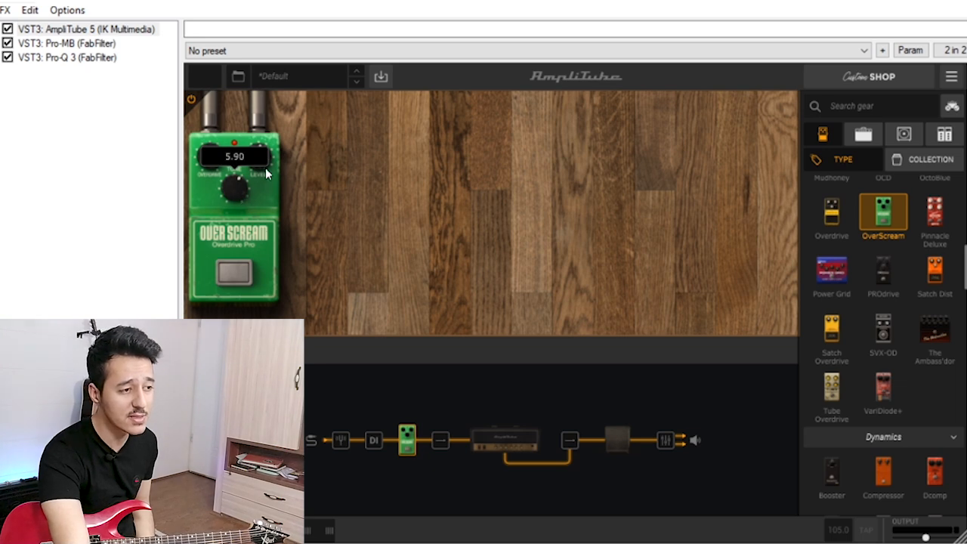
{"action": "left_click_drag", "start_coordinate": [265, 154], "coordinate": [268, 143]}
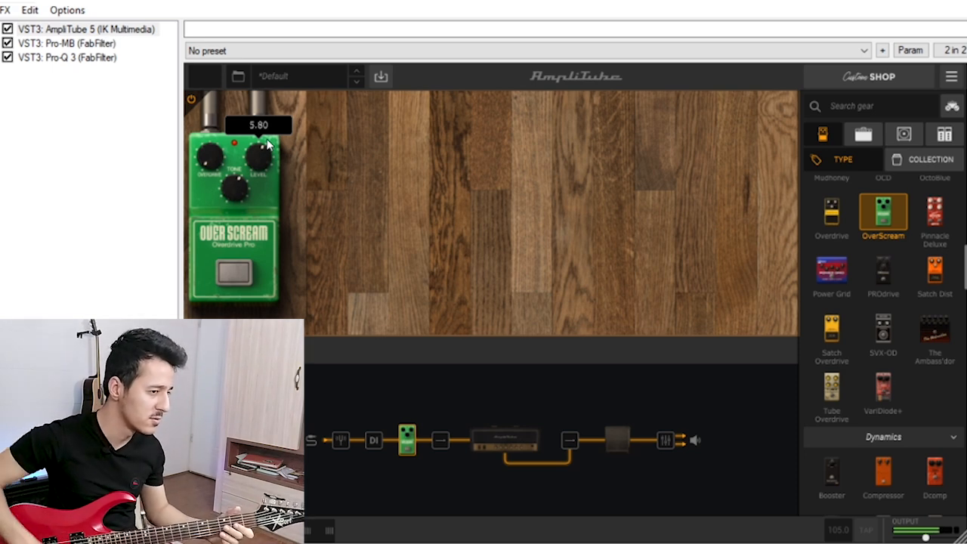
{"action": "mouse_move", "coordinate": [252, 147]}
{"action": "left_mouse_down"}
{"action": "mouse_move", "coordinate": [269, 62]}
{"action": "mouse_move", "coordinate": [255, 149]}
{"action": "left_mouse_up"}
{"action": "left_click_drag", "start_coordinate": [243, 183], "coordinate": [253, 165]}
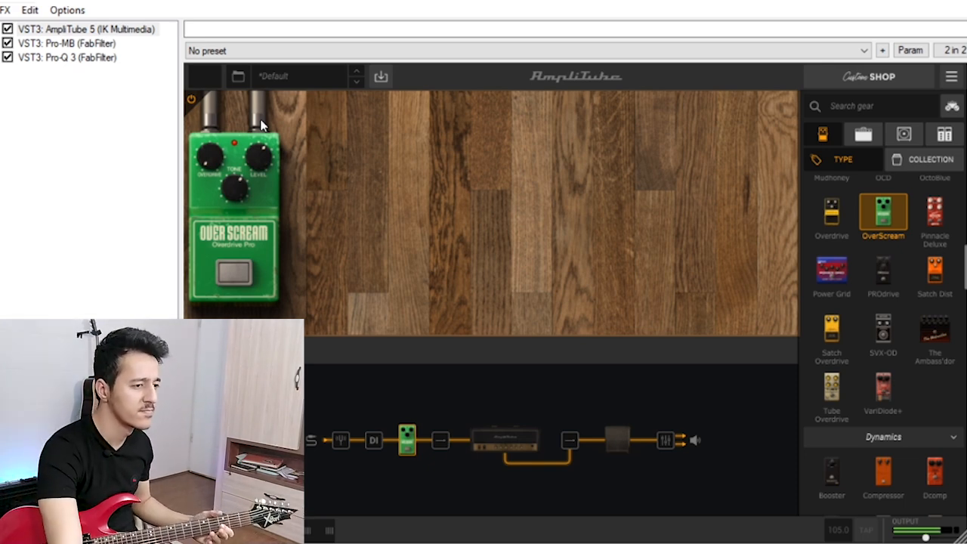
Bypass the OverScream and re-engage it to compare the sound with and without the pedal.
{"action": "left_click", "coordinate": [246, 281]}
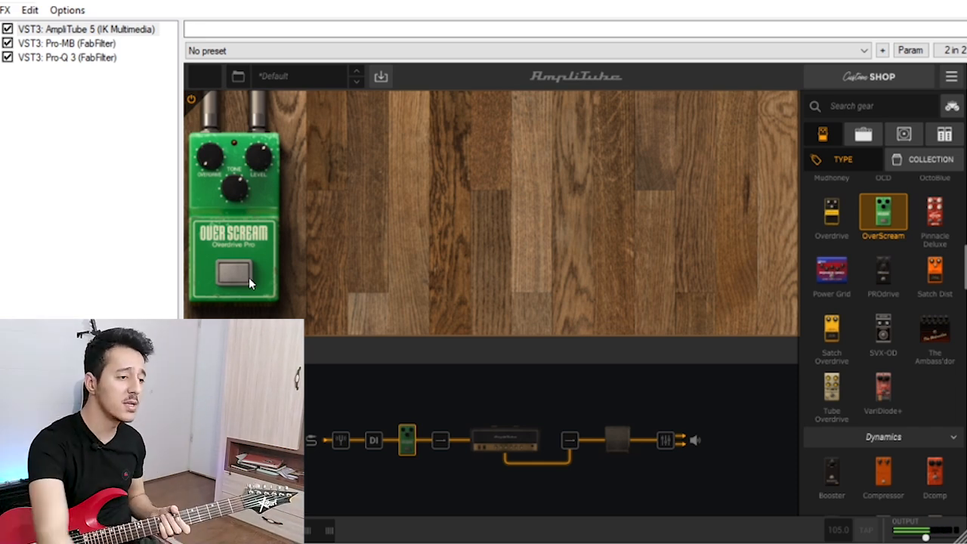
{"action": "left_click", "coordinate": [248, 278]}
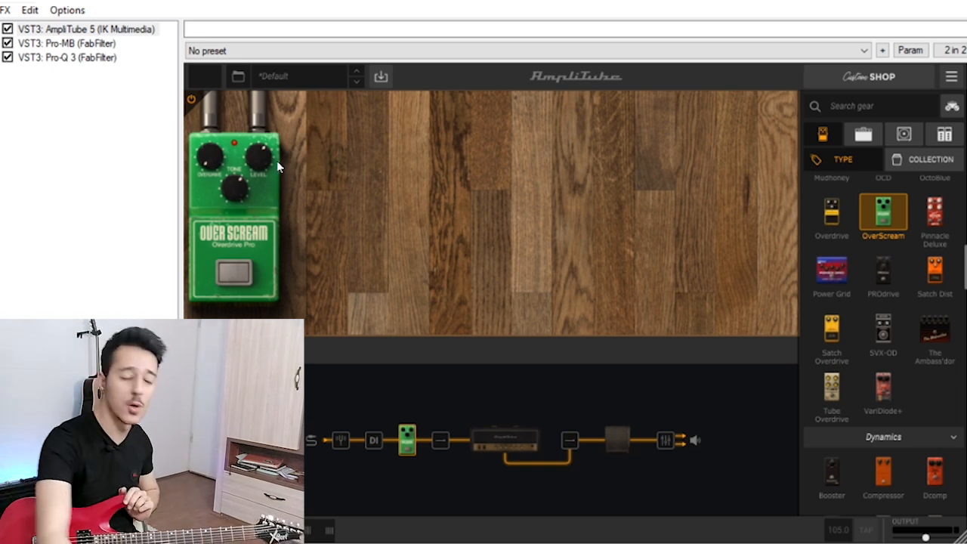
Raise the OverScream's level to about 7.5 and fine-tune its overdrive.
{"action": "mouse_move", "coordinate": [240, 191]}
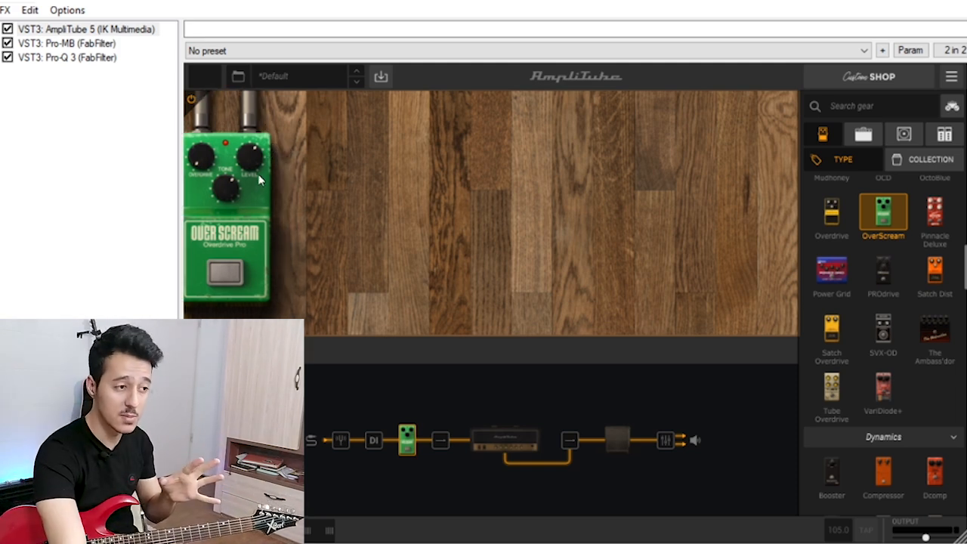
{"action": "left_click_drag", "start_coordinate": [259, 156], "coordinate": [269, 207]}
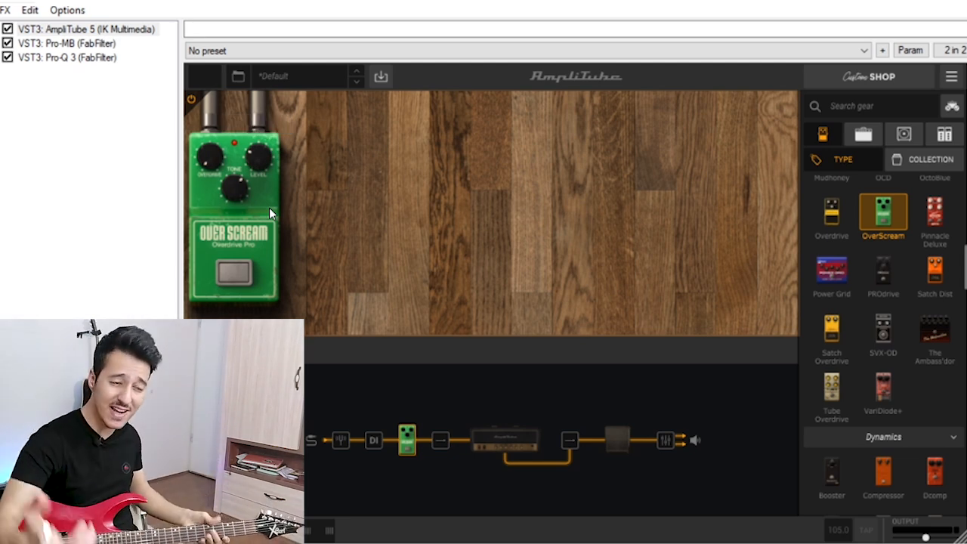
{"action": "left_click_drag", "start_coordinate": [269, 207], "coordinate": [272, 100]}
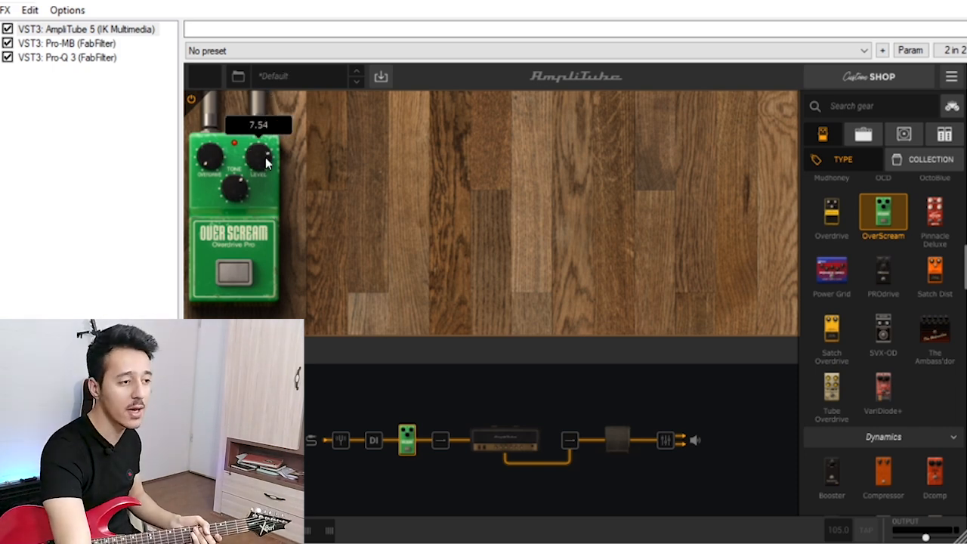
{"action": "mouse_move", "coordinate": [211, 169]}
{"action": "left_mouse_down"}
{"action": "mouse_move", "coordinate": [213, 155]}
{"action": "mouse_move", "coordinate": [210, 181]}
{"action": "mouse_move", "coordinate": [213, 164]}
{"action": "left_mouse_up"}
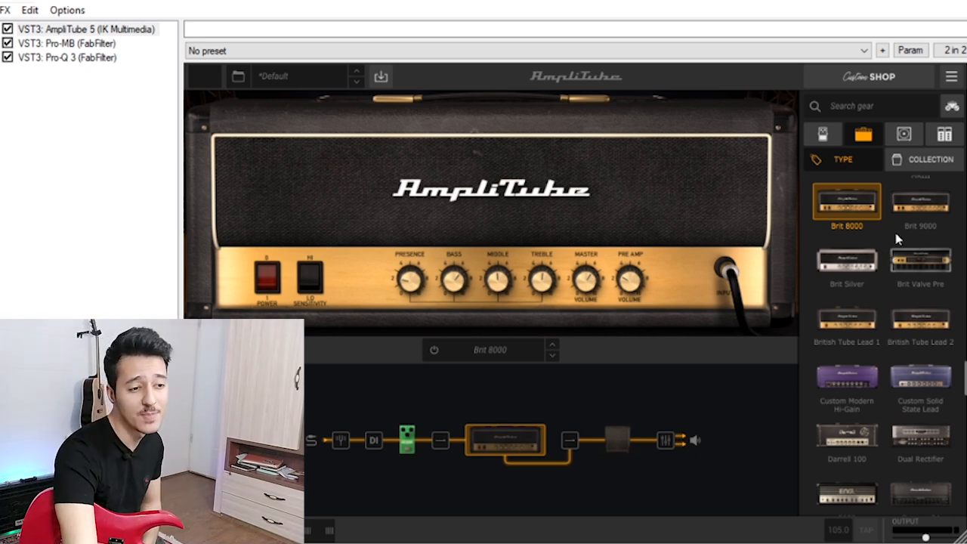
Try the SLO 100 and Triple Rectifier amp heads in the signal chain.
{"action": "scroll", "coordinate": [902, 355], "scroll_direction": "down", "scroll_amount": 3}
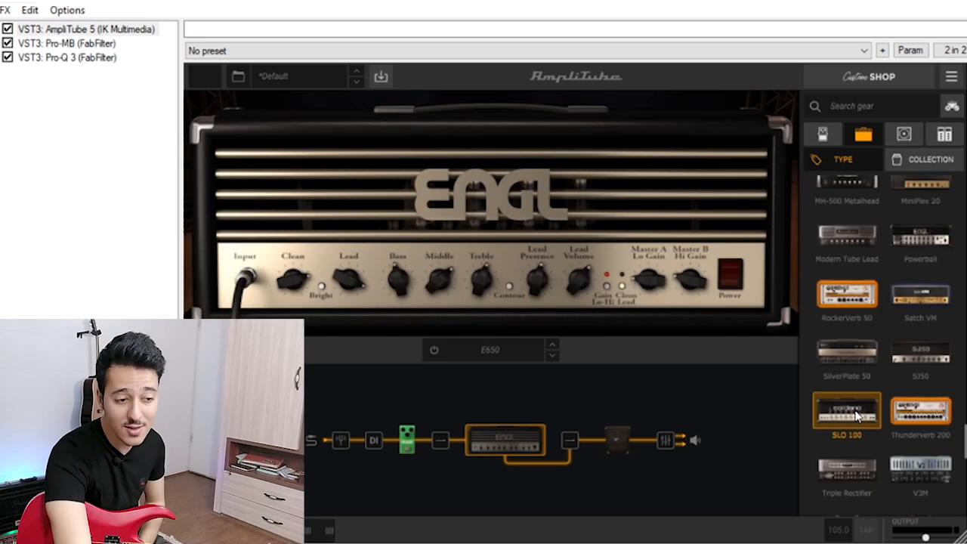
{"action": "left_click", "coordinate": [856, 414]}
{"action": "scroll", "coordinate": [861, 389], "scroll_direction": "down", "scroll_amount": 1}
{"action": "left_click", "coordinate": [861, 393]}
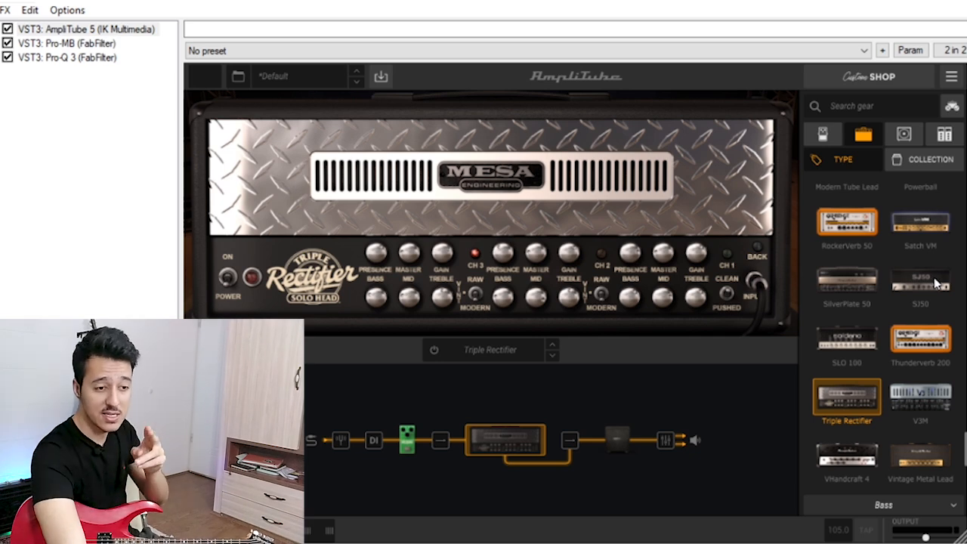
Load the SJ50 amp head into the signal chain and power it on.
{"action": "left_click", "coordinate": [931, 276]}
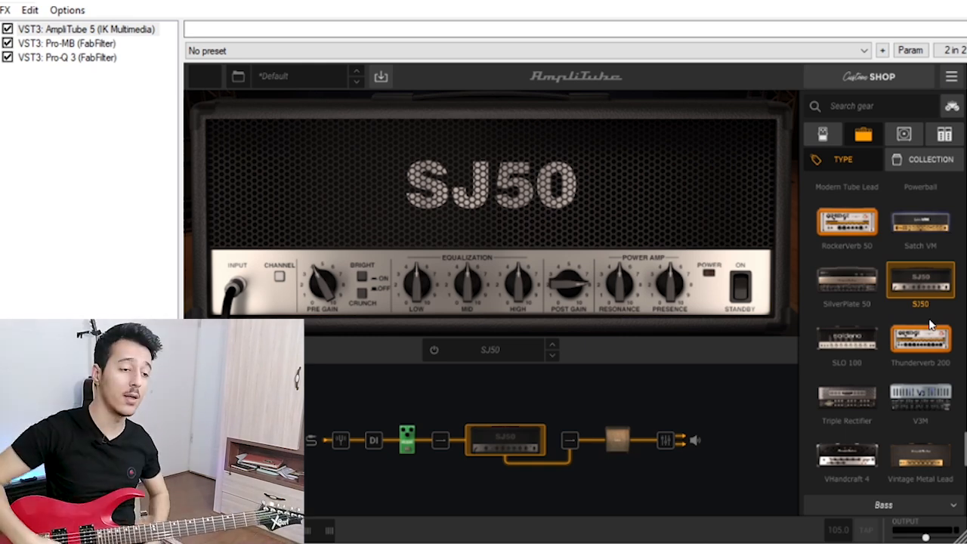
{"action": "scroll", "coordinate": [931, 325], "scroll_direction": "down", "scroll_amount": 1}
{"action": "left_click", "coordinate": [741, 287]}
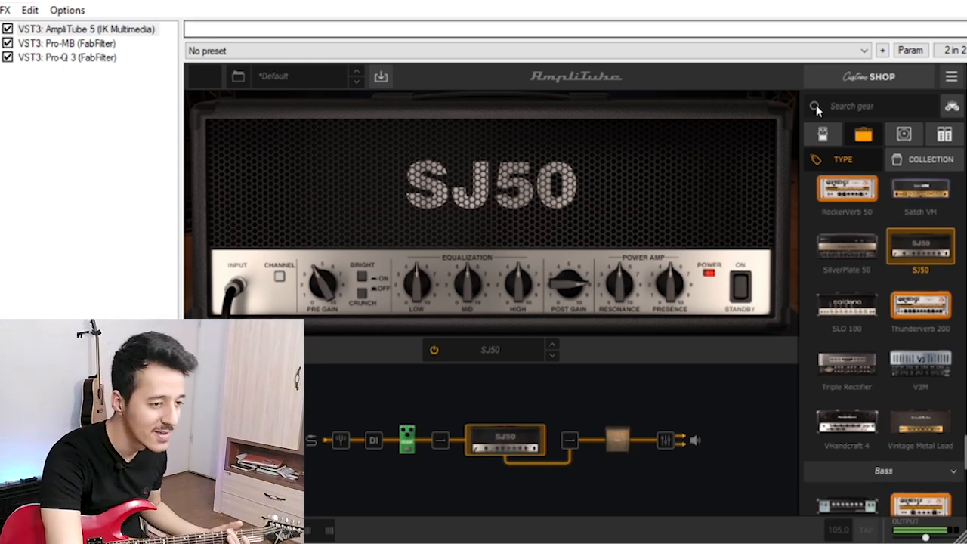
Lower the SJ50's post gain and switch the amp to its other channel.
{"action": "left_click_drag", "start_coordinate": [566, 280], "coordinate": [564, 313]}
{"action": "left_click", "coordinate": [281, 275]}
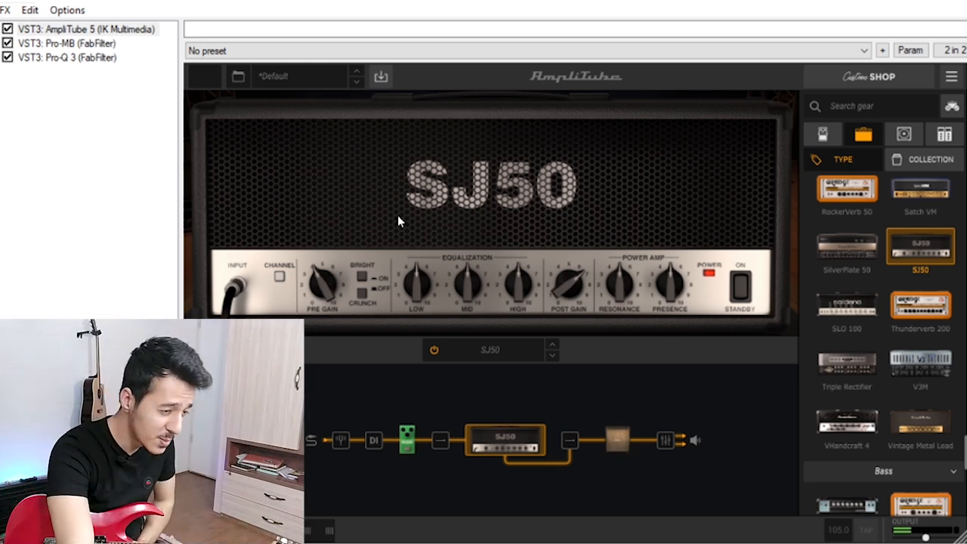
{"action": "left_click", "coordinate": [276, 279]}
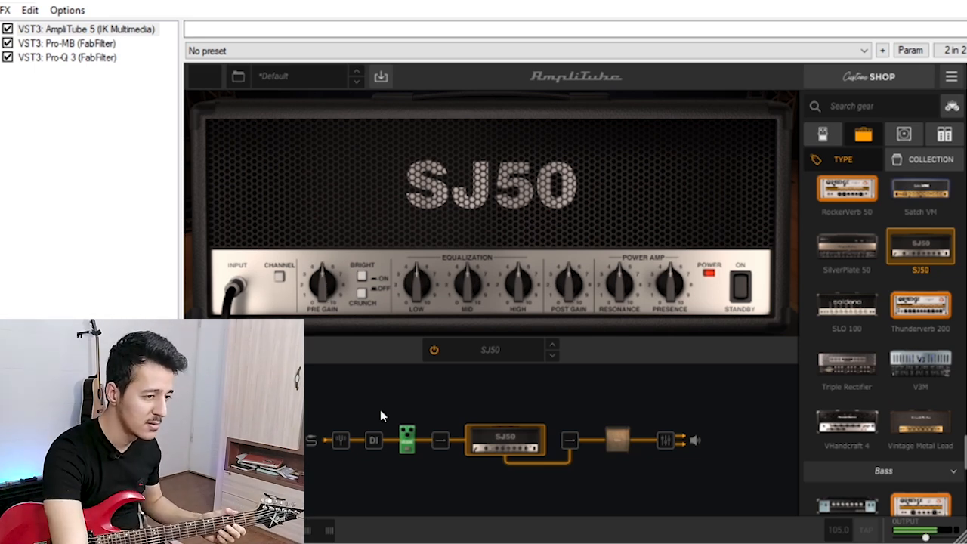
Bypass the OverScream pedal and switch the SJ50 back to the channel with Bright and Crunch off.
{"action": "left_click", "coordinate": [408, 446]}
{"action": "left_click", "coordinate": [248, 276]}
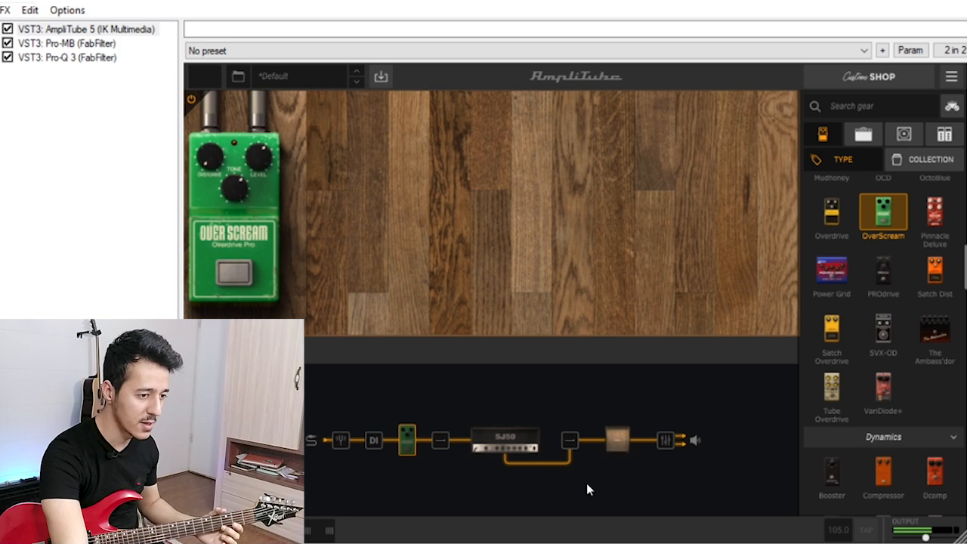
{"action": "left_click", "coordinate": [515, 444]}
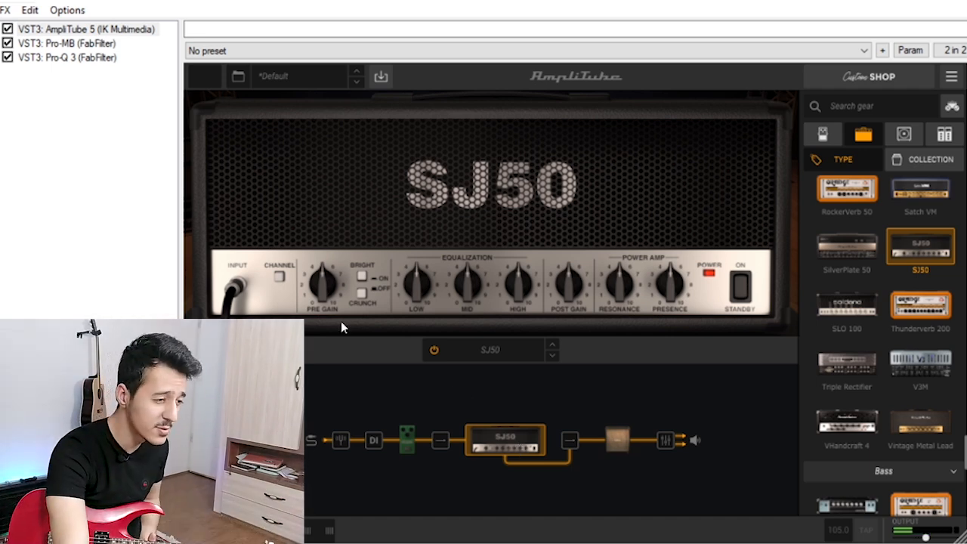
{"action": "left_click", "coordinate": [281, 278]}
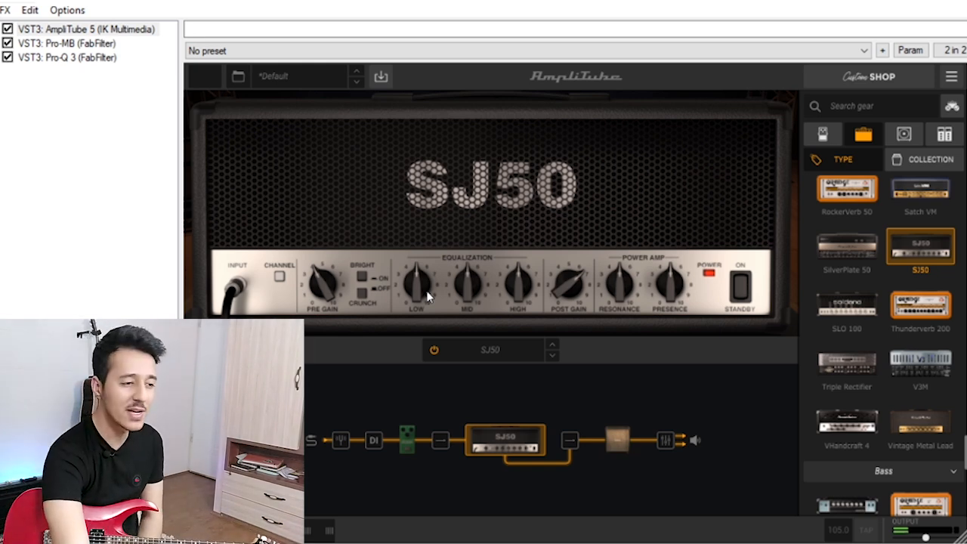
Set the SJ50's equalization to low about 4.2, mid slightly above centre and high about 5.9.
{"action": "left_click_drag", "start_coordinate": [420, 291], "coordinate": [439, 256]}
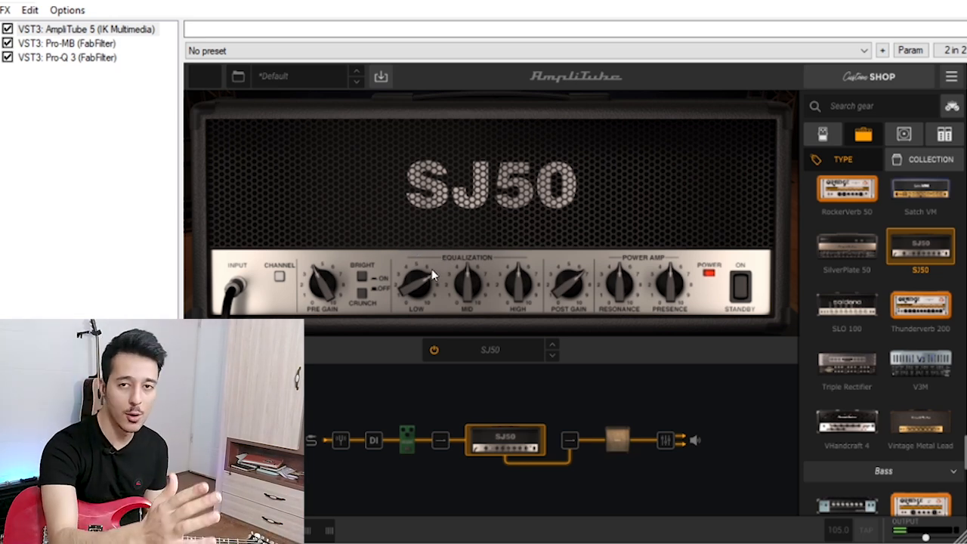
{"action": "left_click_drag", "start_coordinate": [464, 285], "coordinate": [464, 326]}
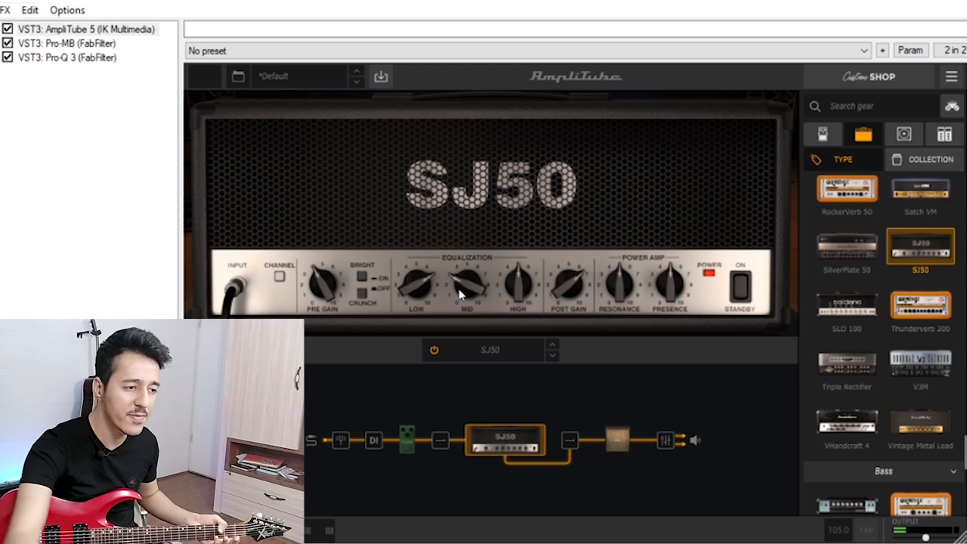
{"action": "left_click_drag", "start_coordinate": [419, 288], "coordinate": [424, 331]}
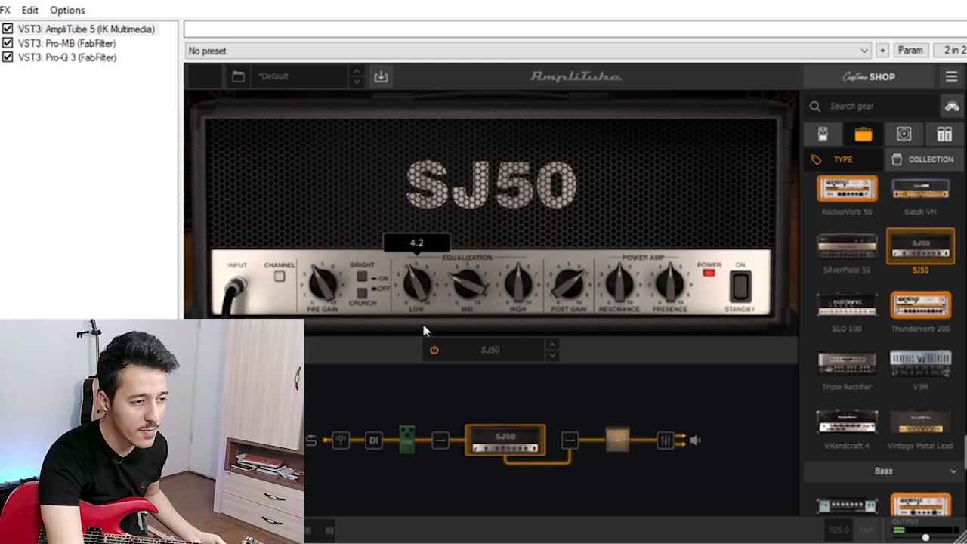
{"action": "left_click_drag", "start_coordinate": [468, 288], "coordinate": [480, 253]}
{"action": "mouse_move", "coordinate": [512, 283]}
{"action": "left_click_drag", "start_coordinate": [512, 283], "coordinate": [538, 265]}
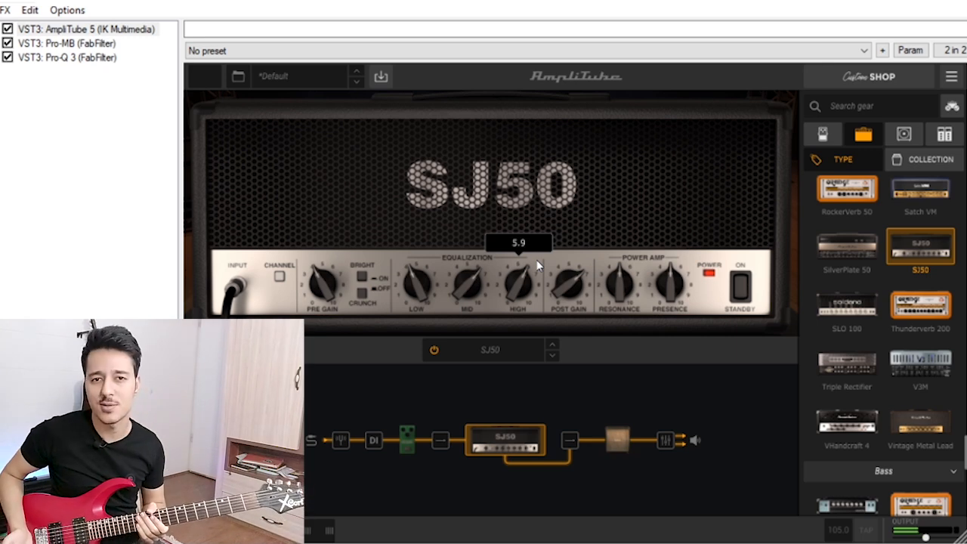
Adjust the SJ50's post gain and power amp resonance.
{"action": "left_click_drag", "start_coordinate": [568, 283], "coordinate": [669, 220]}
{"action": "left_click_drag", "start_coordinate": [627, 277], "coordinate": [623, 255]}
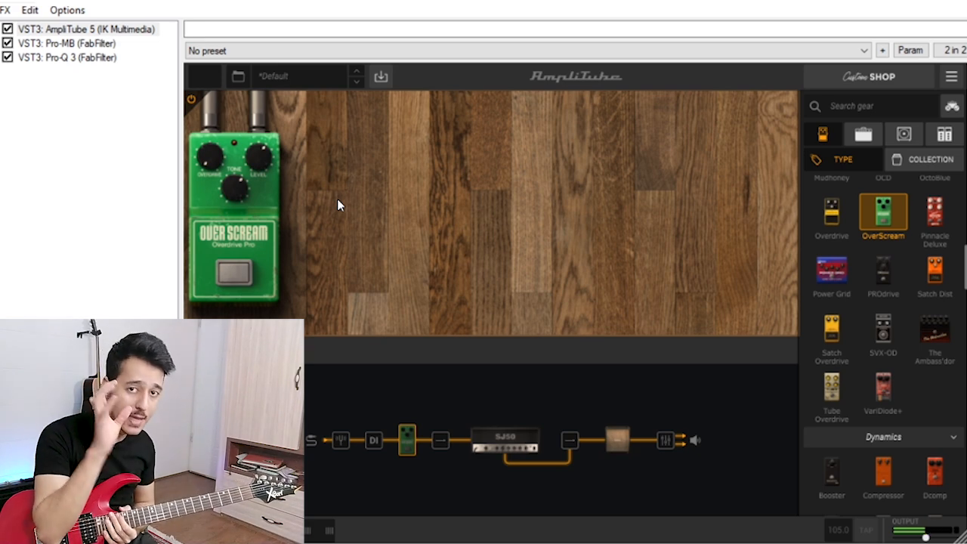
Turn the OverScream pedal back on and readjust its tone knob.
{"action": "left_click", "coordinate": [235, 286]}
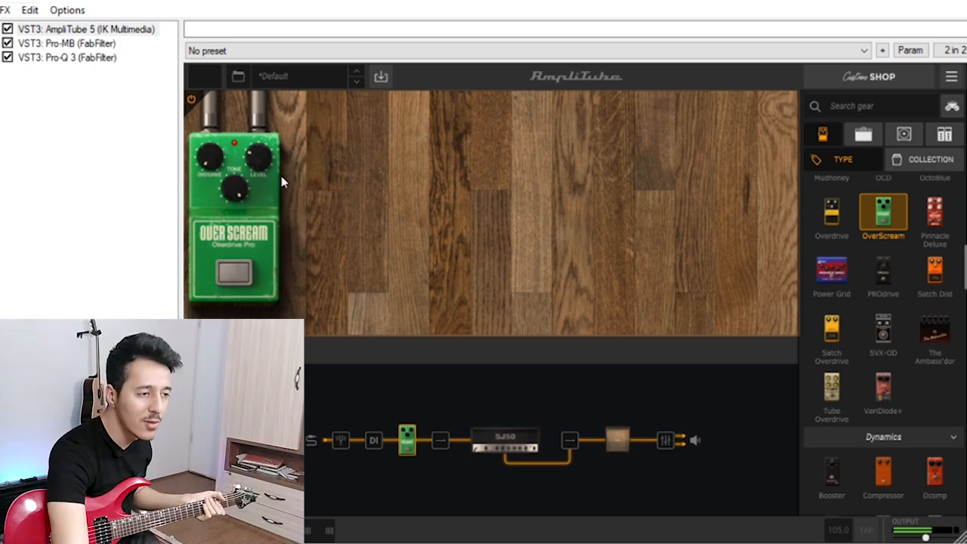
{"action": "mouse_move", "coordinate": [262, 160]}
{"action": "left_click_drag", "start_coordinate": [240, 188], "coordinate": [234, 209]}
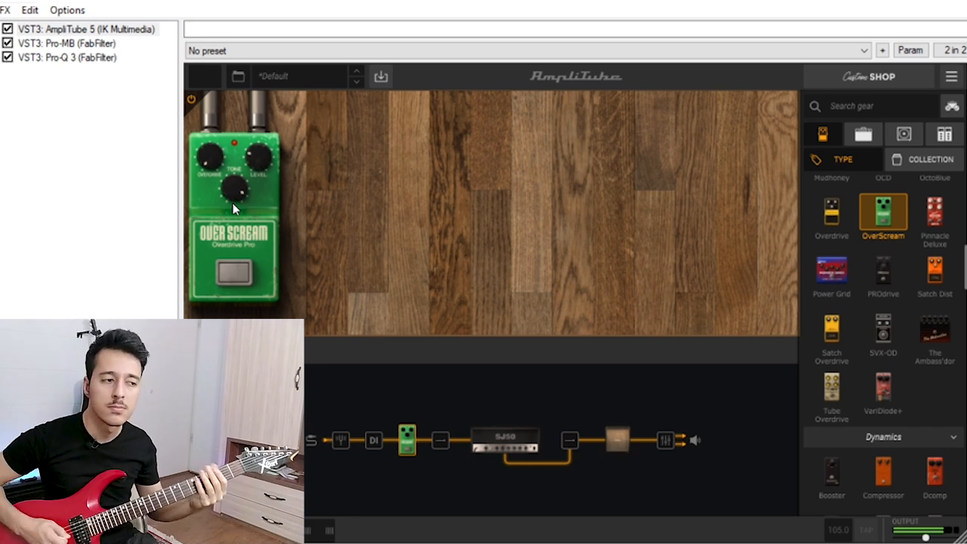
Set the OverScream's tone to about 7 and readjust its level and overdrive knobs.
{"action": "left_click_drag", "start_coordinate": [257, 165], "coordinate": [240, 226]}
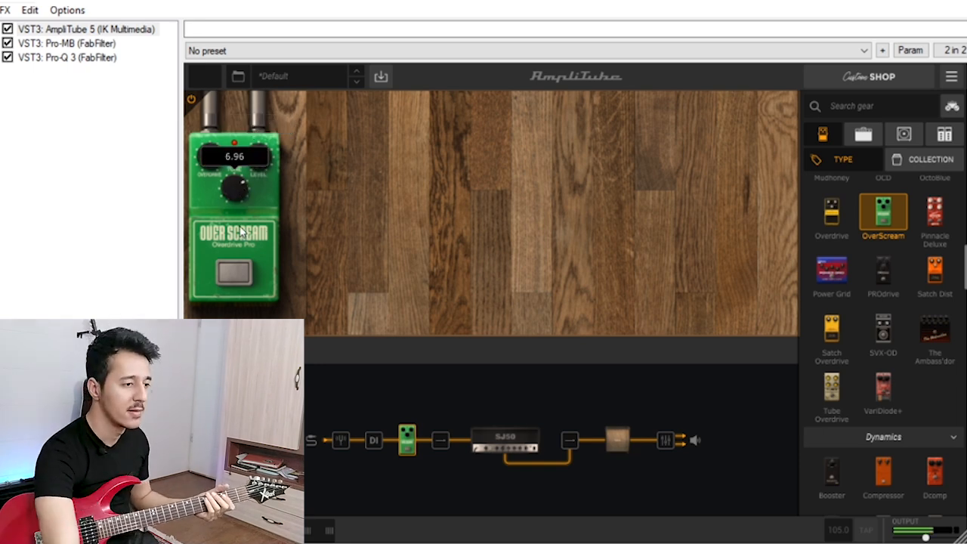
{"action": "left_click_drag", "start_coordinate": [265, 170], "coordinate": [236, 191]}
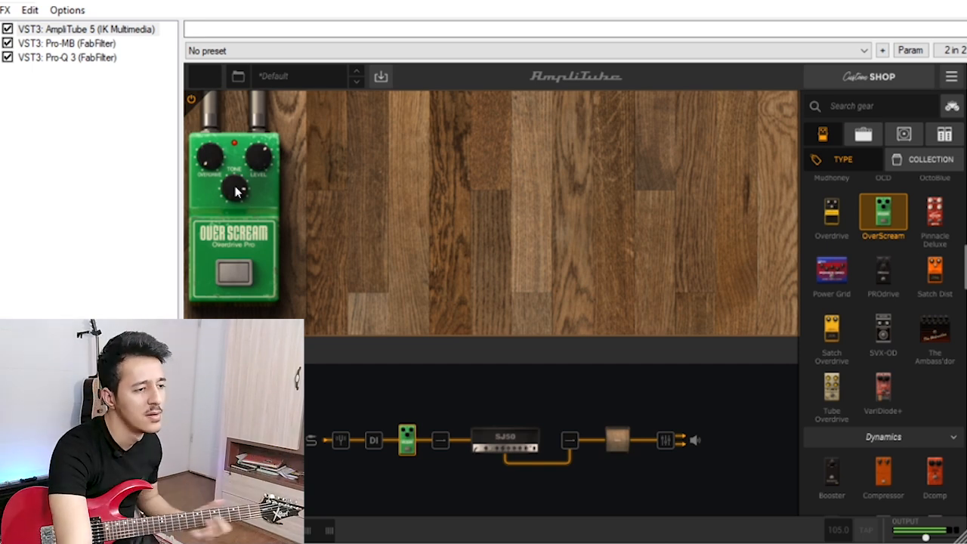
{"action": "left_click_drag", "start_coordinate": [213, 161], "coordinate": [240, 46]}
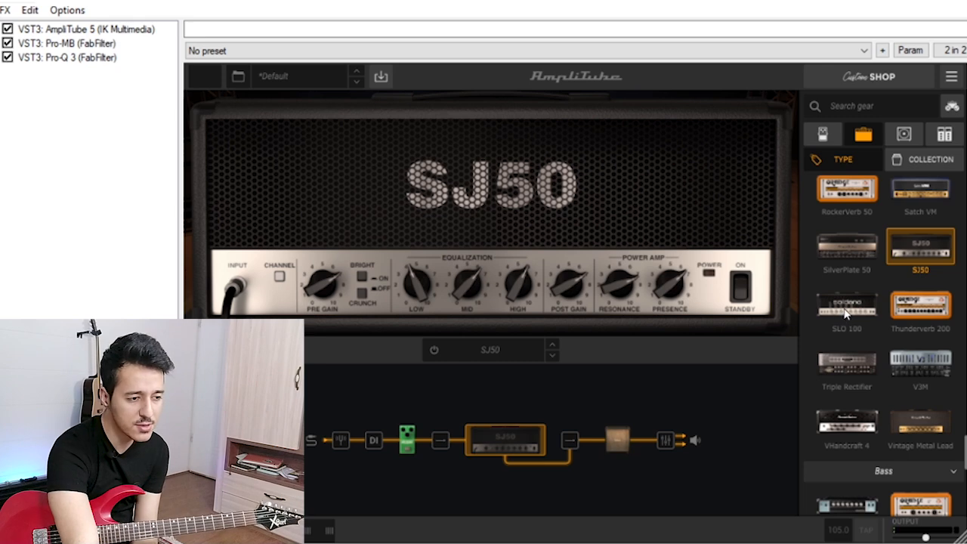
Replace the SJ50 with the SLO 100 head, power it on, and adjust its preamp gains, with overdrive at 5.5.
{"action": "left_click", "coordinate": [847, 308]}
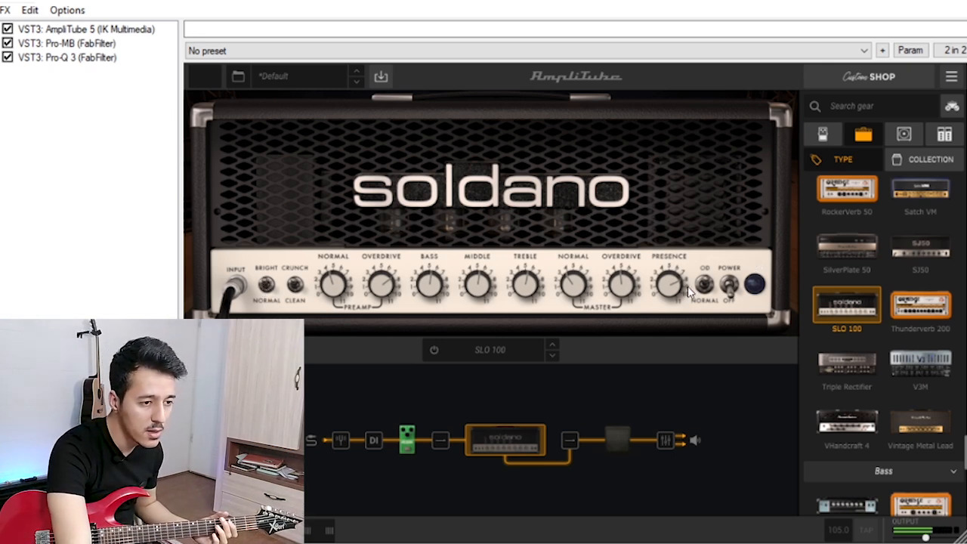
{"action": "left_click", "coordinate": [728, 287]}
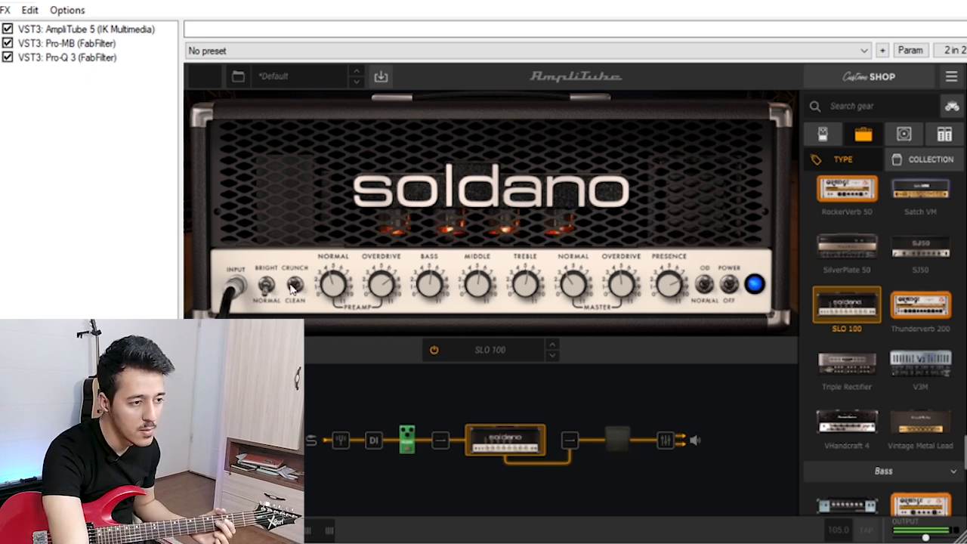
{"action": "left_click_drag", "start_coordinate": [332, 284], "coordinate": [352, 253]}
{"action": "left_click_drag", "start_coordinate": [382, 284], "coordinate": [400, 295]}
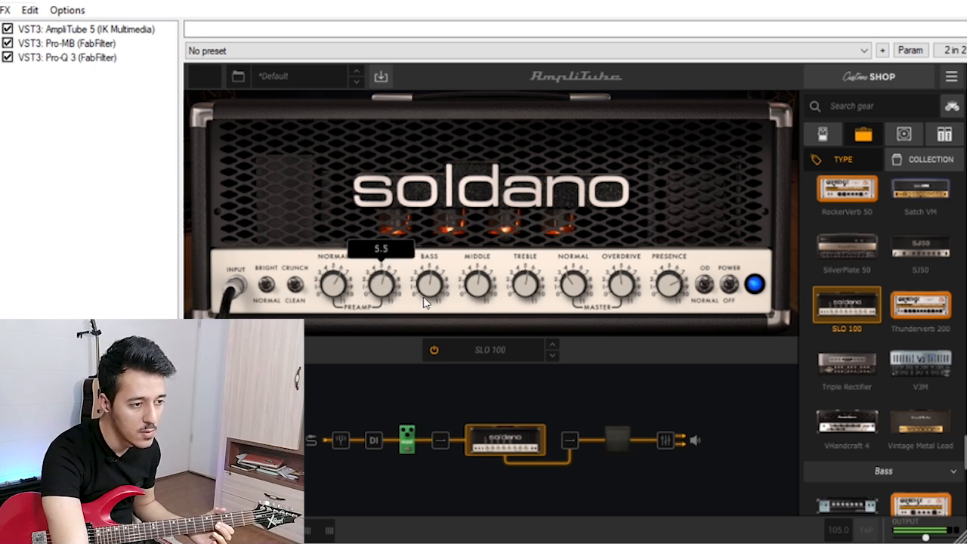
Set the SLO 100's middle to 5.8 and overdrive master to about 4.3, and adjust its bass, treble, normal master and presence.
{"action": "mouse_move", "coordinate": [491, 275]}
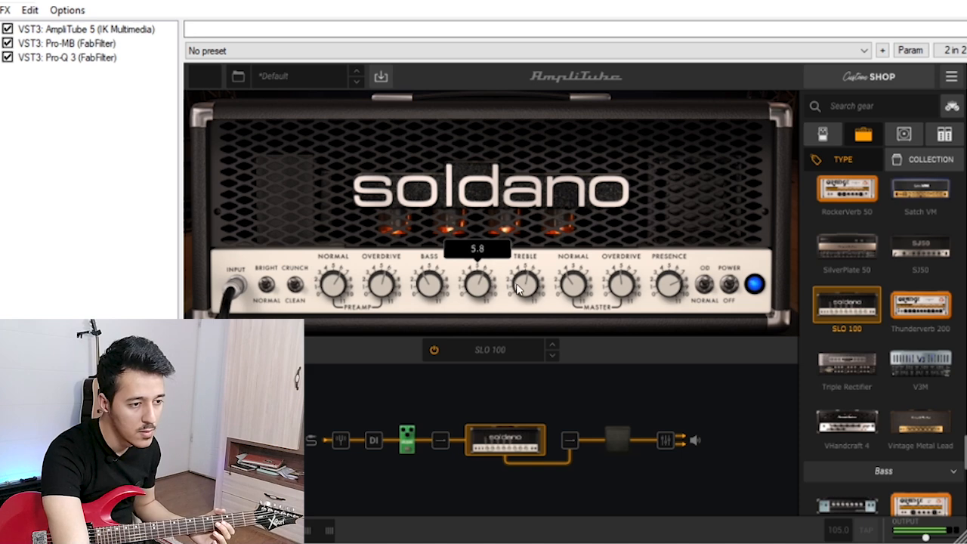
{"action": "mouse_move", "coordinate": [523, 279]}
{"action": "left_click_drag", "start_coordinate": [527, 297], "coordinate": [527, 304]}
{"action": "mouse_move", "coordinate": [624, 286]}
{"action": "left_mouse_down"}
{"action": "mouse_move", "coordinate": [633, 316]}
{"action": "mouse_move", "coordinate": [631, 199]}
{"action": "mouse_move", "coordinate": [608, 300]}
{"action": "mouse_move", "coordinate": [591, 296]}
{"action": "mouse_move", "coordinate": [580, 274]}
{"action": "mouse_move", "coordinate": [594, 235]}
{"action": "mouse_move", "coordinate": [631, 284]}
{"action": "left_mouse_up"}
{"action": "left_click_drag", "start_coordinate": [673, 324], "coordinate": [608, 300]}
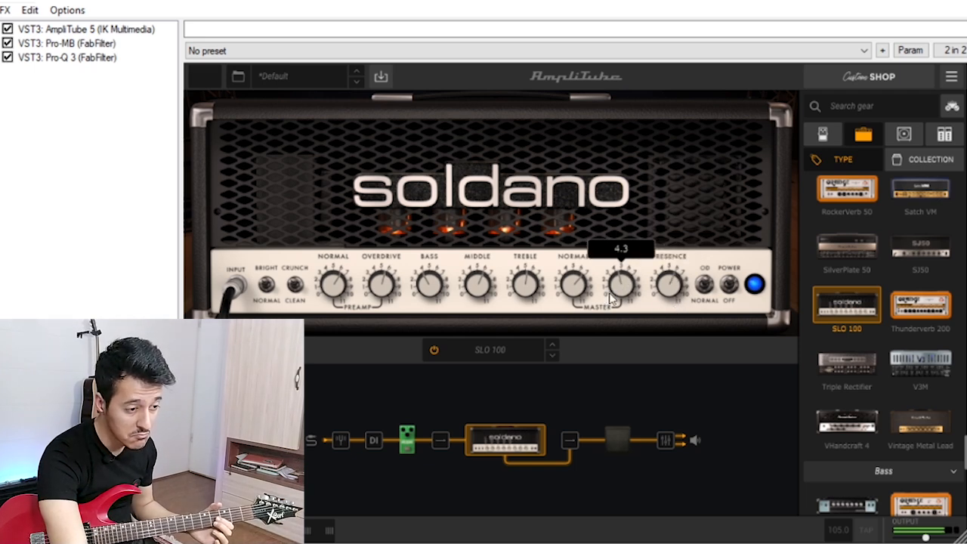
Readjust the OverScream's level, and fine-tune the SLO 100's middle and preamp overdrive.
{"action": "left_click", "coordinate": [413, 437]}
{"action": "left_click_drag", "start_coordinate": [255, 166], "coordinate": [234, 243]}
{"action": "left_click", "coordinate": [499, 428]}
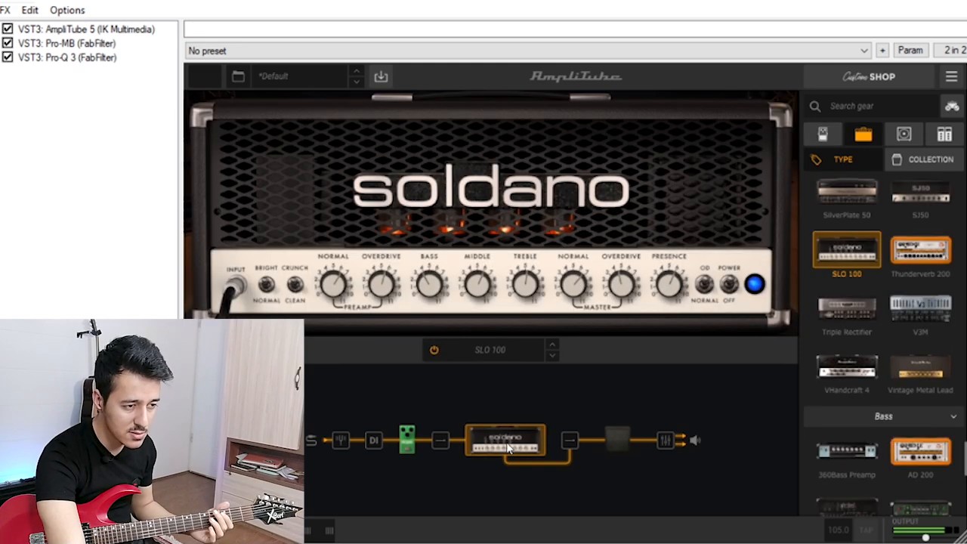
{"action": "left_click_drag", "start_coordinate": [479, 285], "coordinate": [487, 283]}
{"action": "left_click_drag", "start_coordinate": [371, 295], "coordinate": [397, 272]}
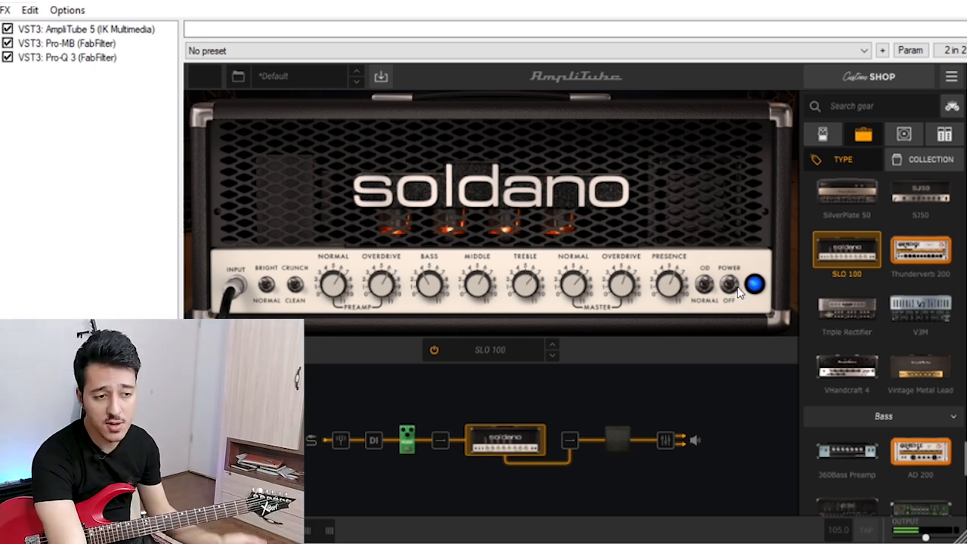
Replace the SLO 100 with the VHandcraft 4 head and audition its four channels.
{"action": "left_click", "coordinate": [844, 373]}
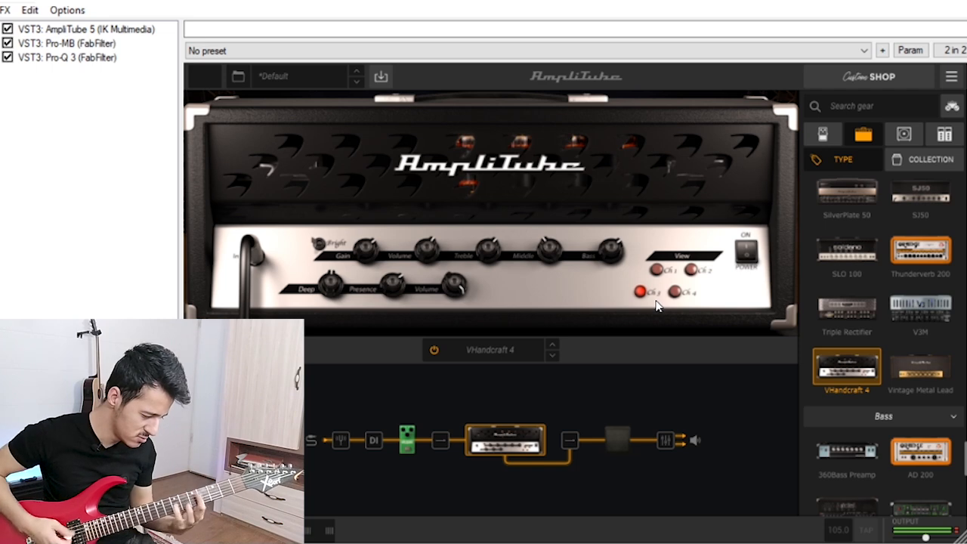
{"action": "left_click", "coordinate": [656, 269]}
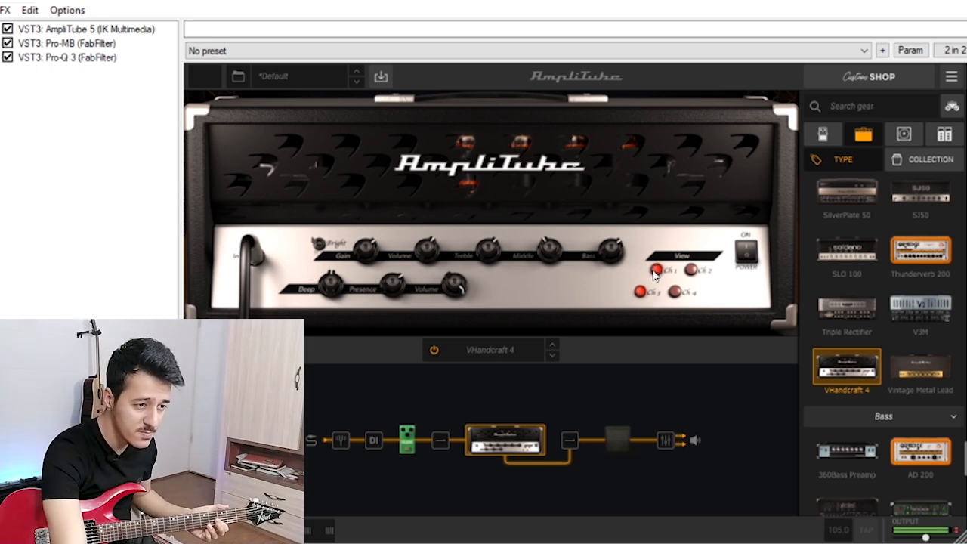
{"action": "left_click", "coordinate": [690, 270]}
{"action": "left_click", "coordinate": [679, 293]}
{"action": "left_click", "coordinate": [641, 293]}
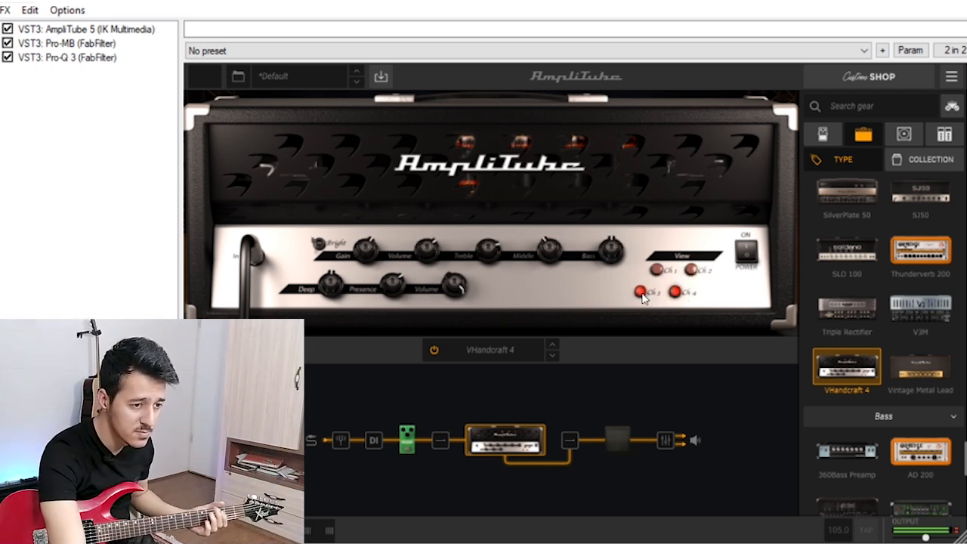
{"action": "left_click", "coordinate": [677, 293]}
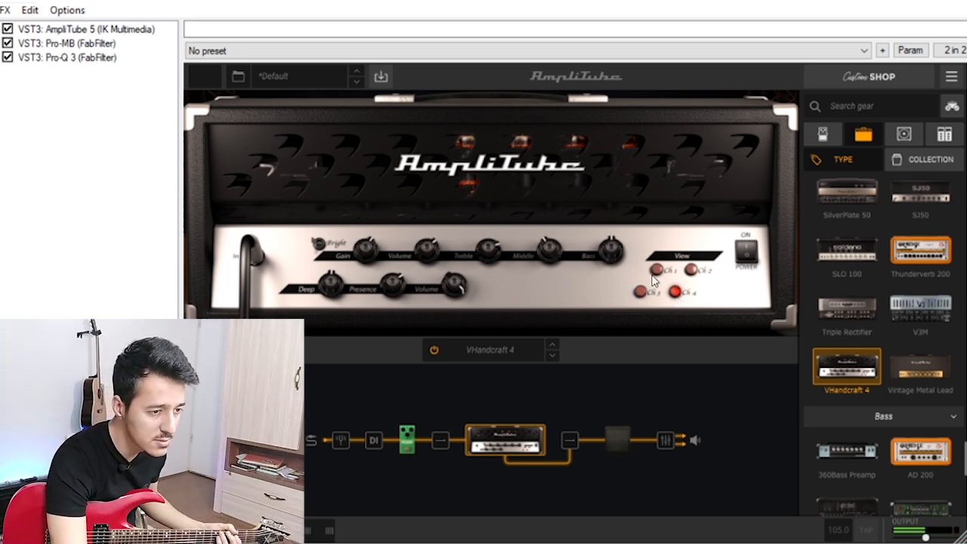
Compare channels 2, 3 and 4 of the VHandcraft 4, ending on channel 3.
{"action": "left_click", "coordinate": [692, 271]}
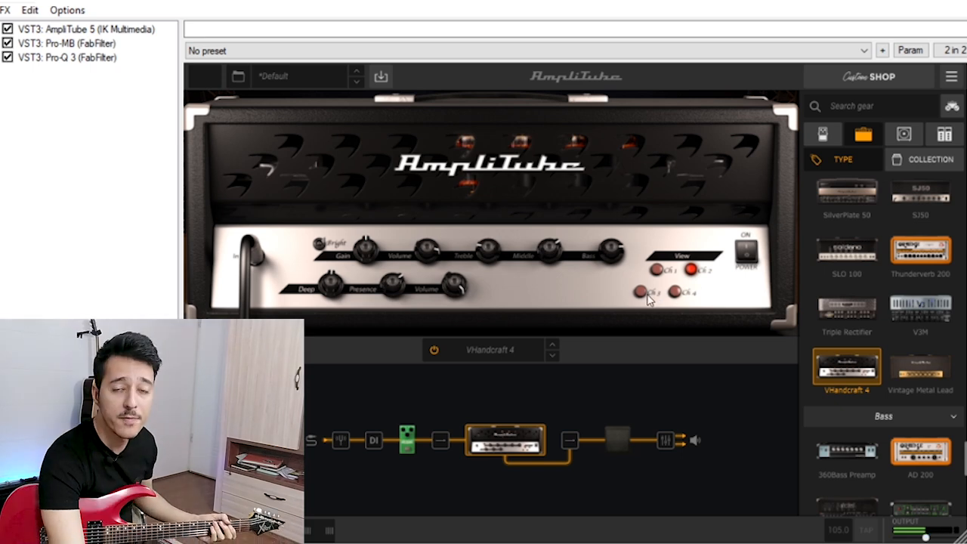
{"action": "left_click", "coordinate": [644, 295]}
{"action": "left_click", "coordinate": [675, 295]}
{"action": "left_click", "coordinate": [643, 294]}
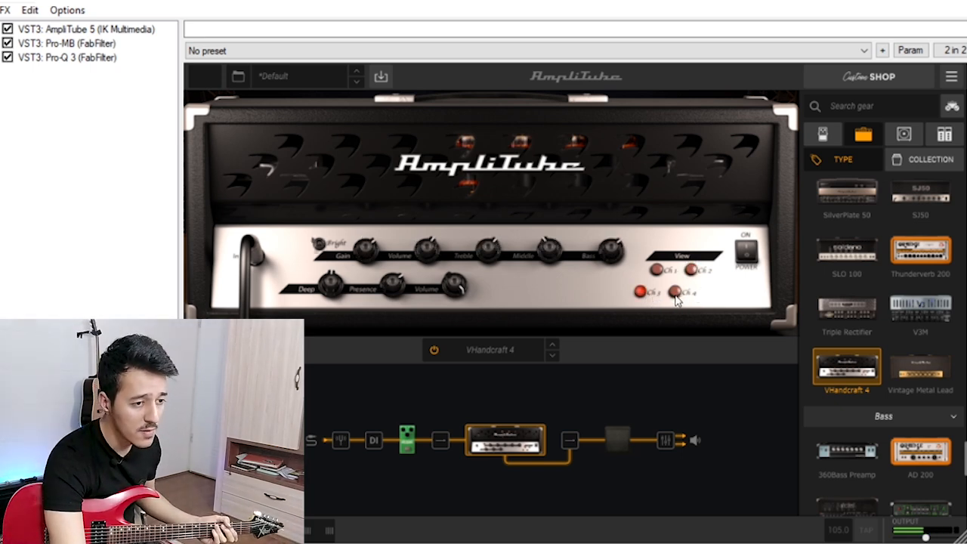
{"action": "left_click", "coordinate": [675, 295]}
{"action": "left_click", "coordinate": [639, 293]}
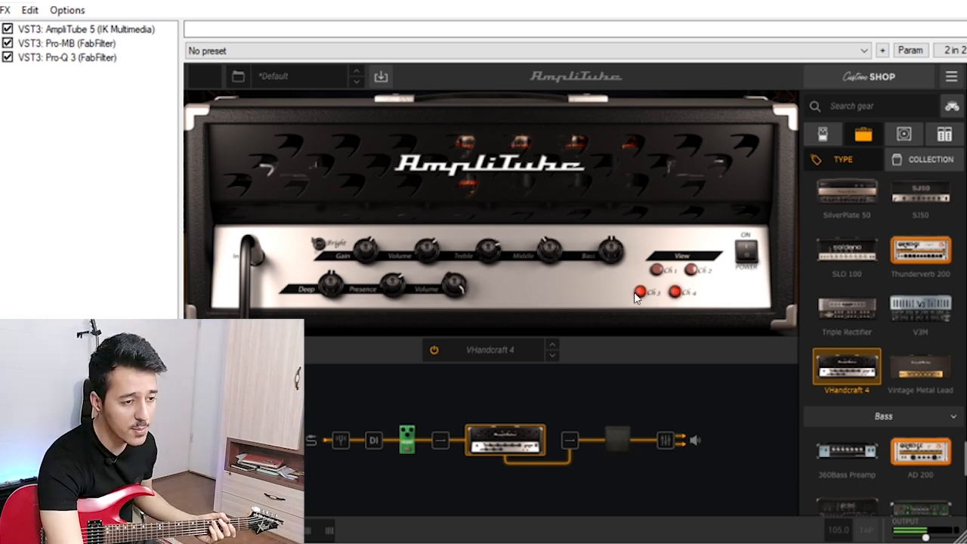
{"action": "left_click", "coordinate": [677, 294]}
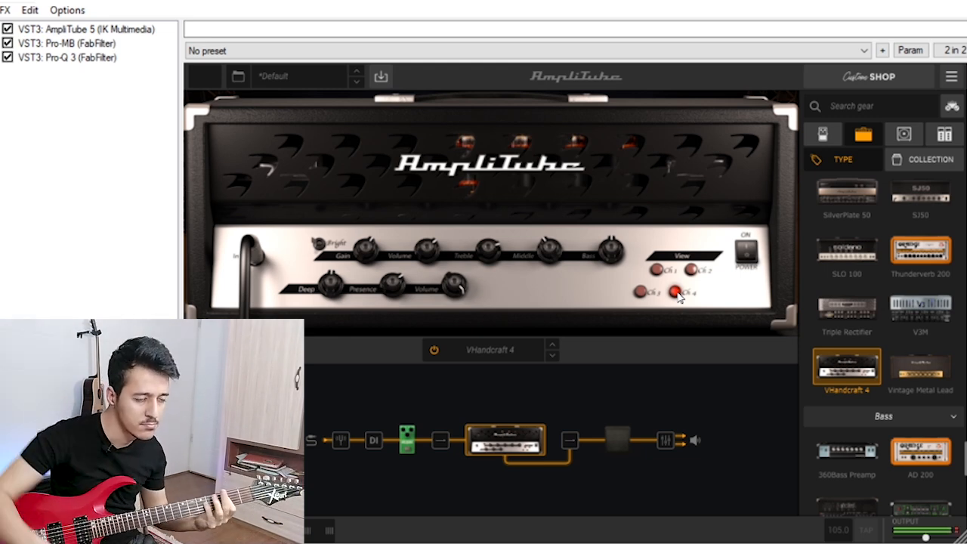
{"action": "left_click", "coordinate": [640, 292]}
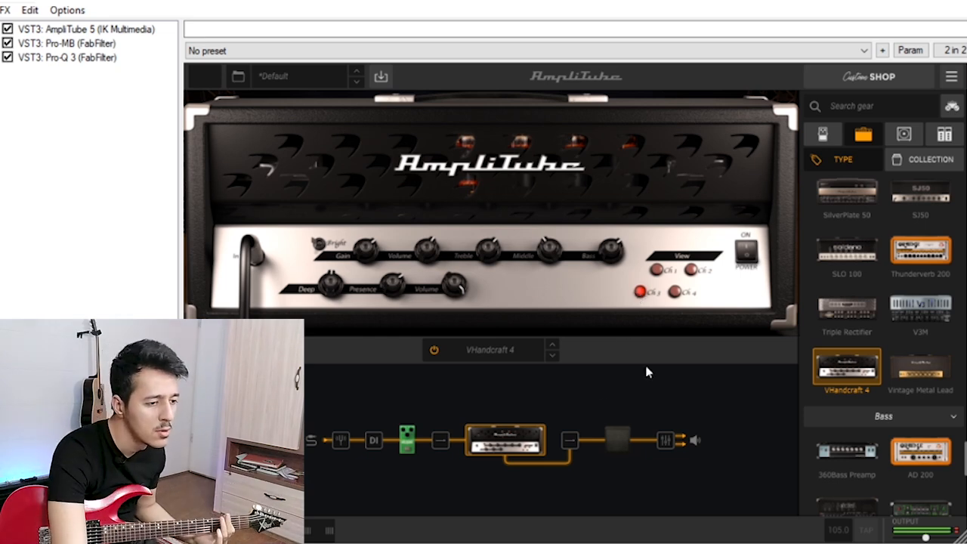
Readjust the OverScream's level and tone in front of the VHandcraft 4.
{"action": "left_click", "coordinate": [408, 442]}
{"action": "left_click_drag", "start_coordinate": [251, 166], "coordinate": [264, 189]}
{"action": "left_click_drag", "start_coordinate": [235, 195], "coordinate": [237, 196]}
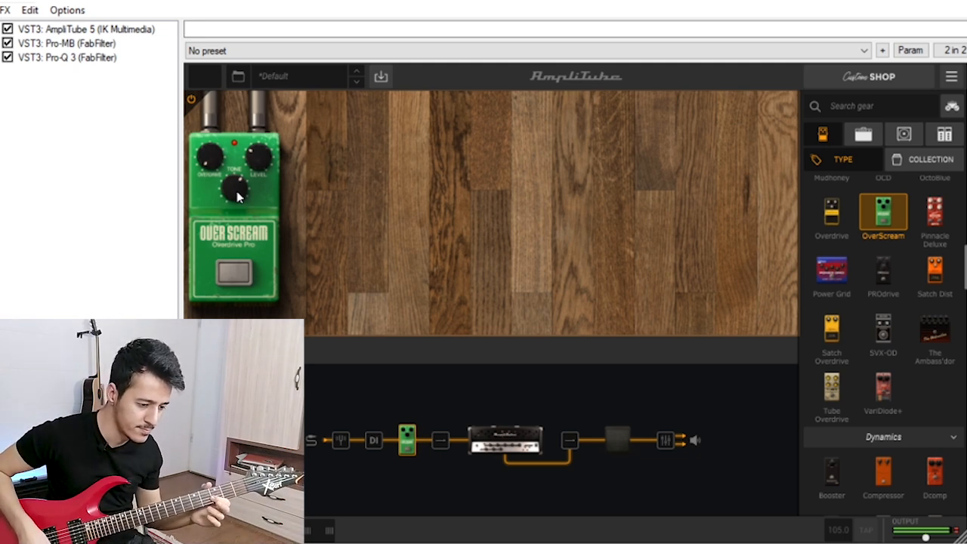
Replace the VHandcraft 4 with the V3M head and cycle its channel selector back to channel 1.
{"action": "left_click", "coordinate": [473, 435]}
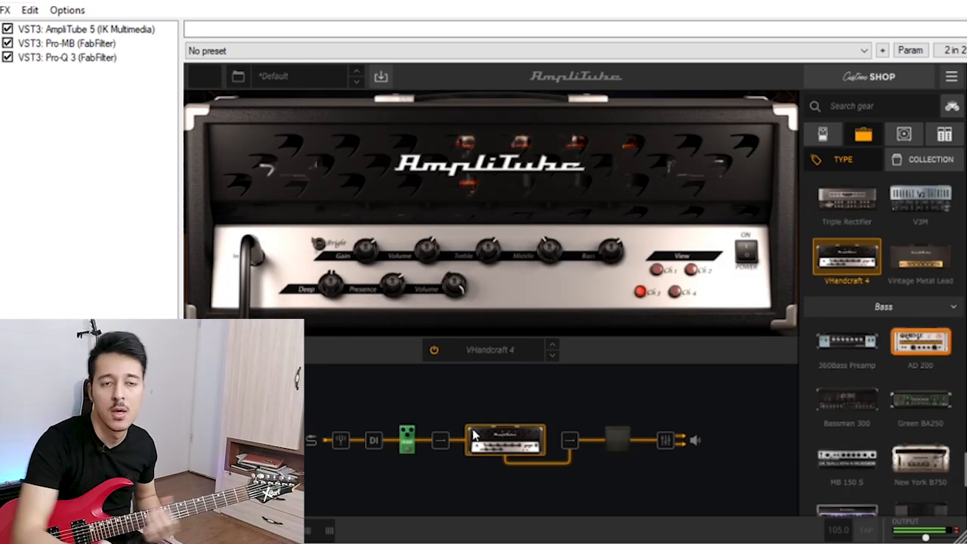
{"action": "scroll", "coordinate": [915, 260], "scroll_direction": "up", "scroll_amount": 1}
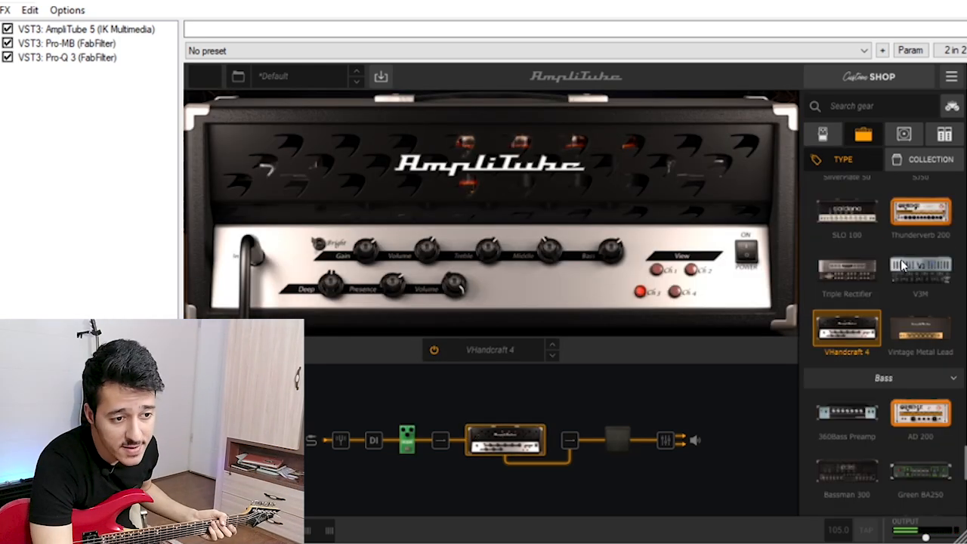
{"action": "left_click", "coordinate": [921, 269]}
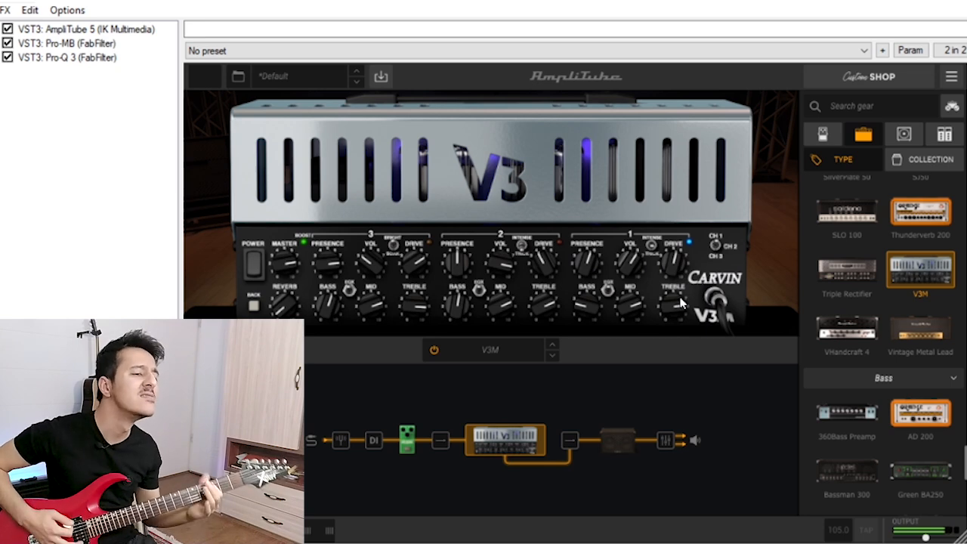
{"action": "left_click", "coordinate": [717, 246]}
{"action": "left_click", "coordinate": [719, 249]}
{"action": "left_click", "coordinate": [719, 247]}
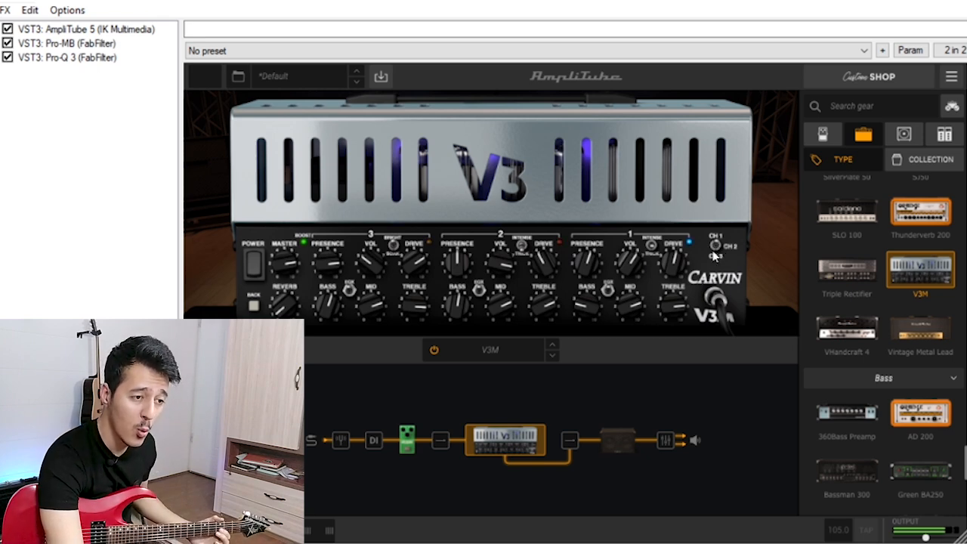
Adjust the drive and volume of the V3M's channel 1, try its Intense switch positions, and set the treble to 7.4.
{"action": "mouse_move", "coordinate": [673, 262]}
{"action": "left_mouse_down"}
{"action": "mouse_move", "coordinate": [671, 300]}
{"action": "mouse_move", "coordinate": [672, 275]}
{"action": "left_mouse_up"}
{"action": "left_click", "coordinate": [653, 248]}
{"action": "left_click", "coordinate": [652, 249]}
{"action": "left_click", "coordinate": [652, 250]}
{"action": "left_click", "coordinate": [651, 244]}
{"action": "mouse_move", "coordinate": [630, 266]}
{"action": "left_click_drag", "start_coordinate": [629, 265], "coordinate": [592, 259]}
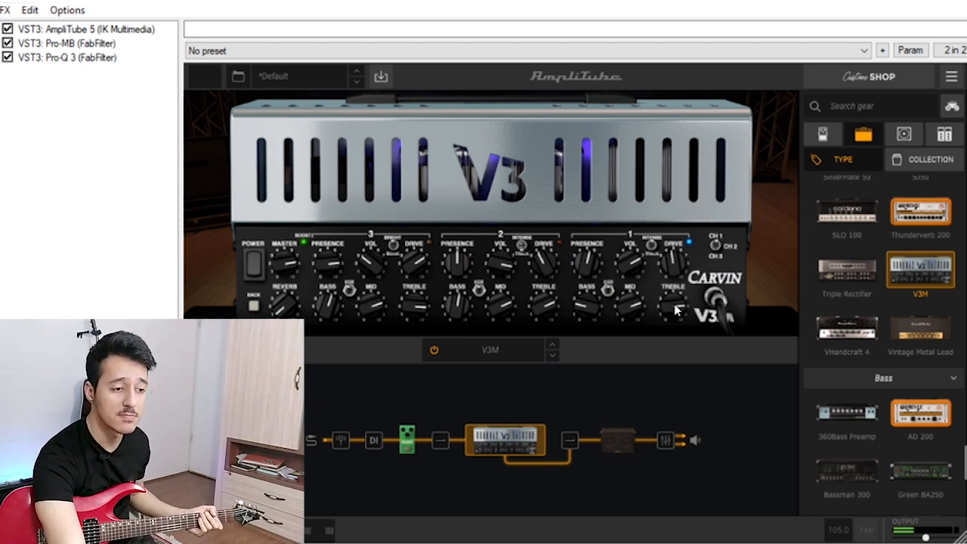
{"action": "left_click_drag", "start_coordinate": [677, 305], "coordinate": [669, 398]}
{"action": "left_click_drag", "start_coordinate": [668, 328], "coordinate": [675, 316]}
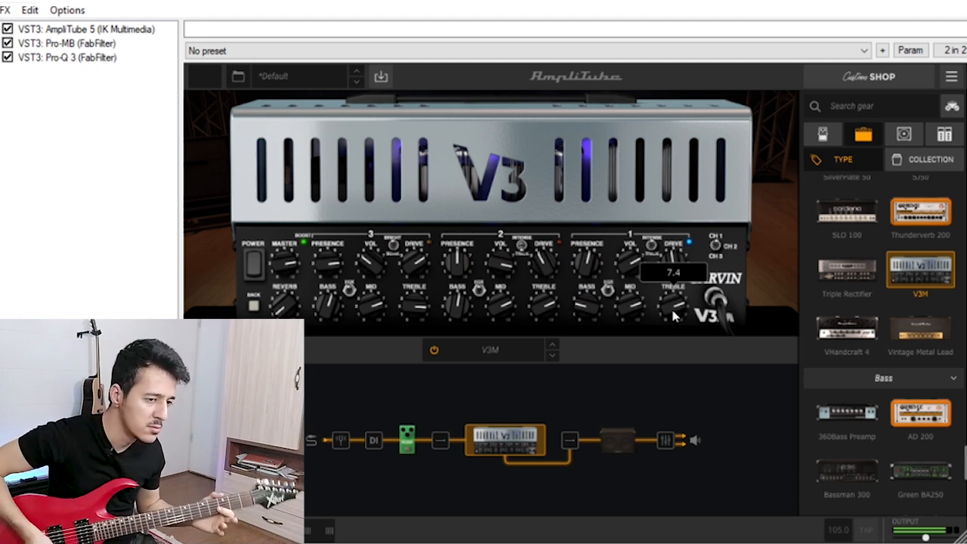
Replace the V3M with the Orange Dual Terror head.
{"action": "scroll", "coordinate": [806, 321], "scroll_direction": "up", "scroll_amount": 3}
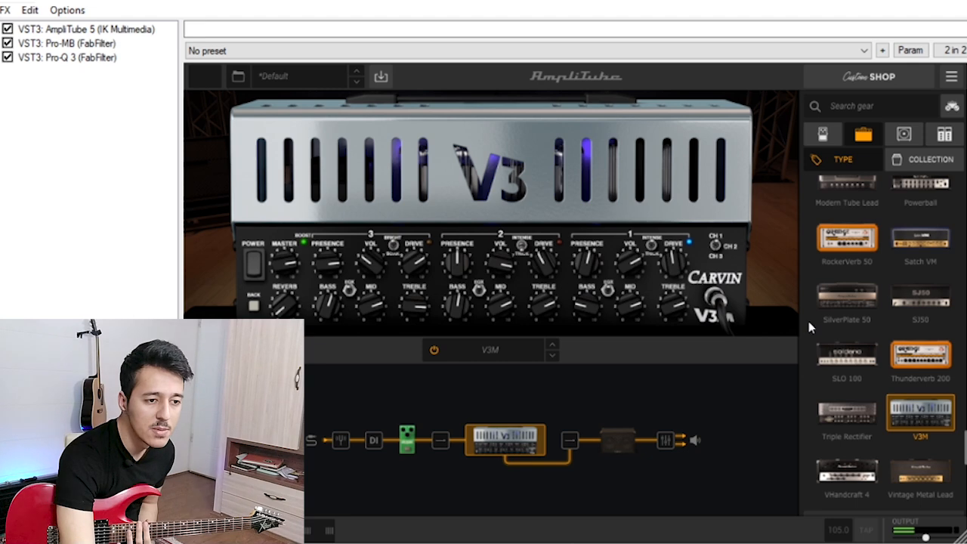
{"action": "scroll", "coordinate": [933, 299], "scroll_direction": "up", "scroll_amount": 10}
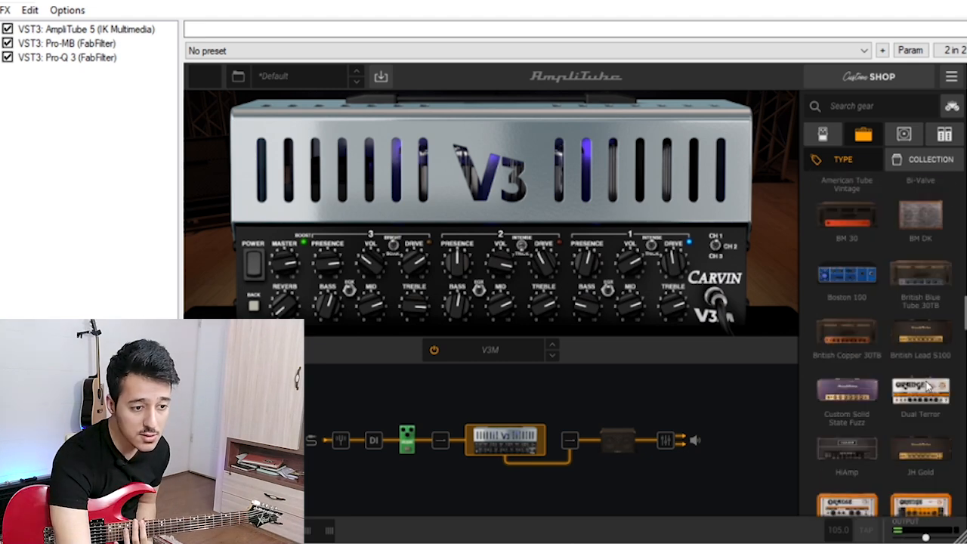
{"action": "left_click", "coordinate": [920, 389]}
{"action": "scroll", "coordinate": [927, 386], "scroll_direction": "down", "scroll_amount": 5}
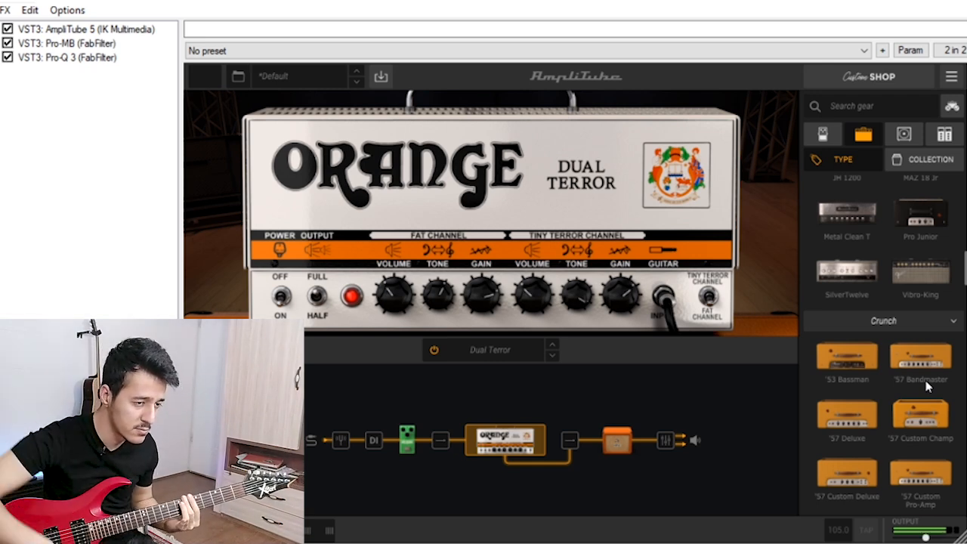
Try the Dual Terror's Tiny Terror gain at 10.0, then readjust its volume and the Fat channel's gain.
{"action": "left_click_drag", "start_coordinate": [616, 315], "coordinate": [636, 235]}
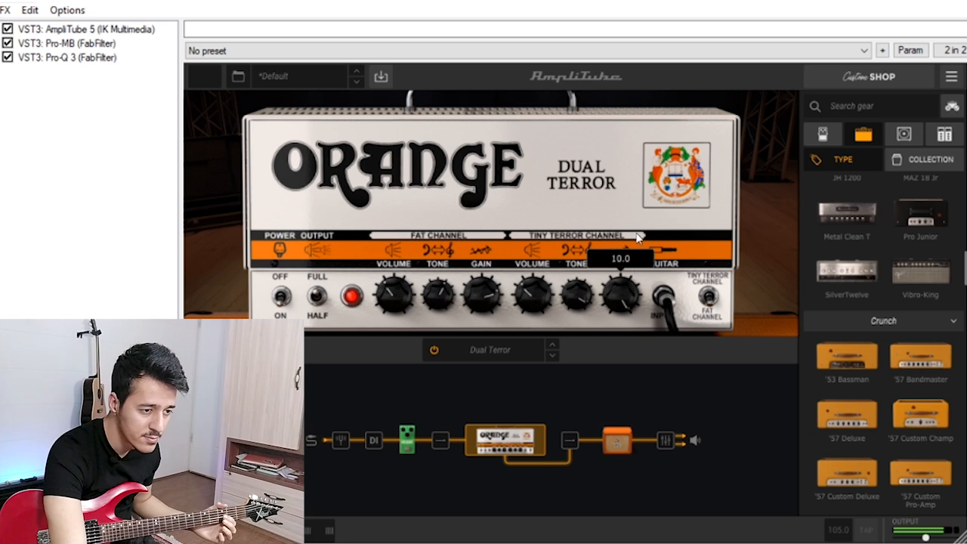
{"action": "left_click_drag", "start_coordinate": [615, 321], "coordinate": [610, 327]}
{"action": "left_click_drag", "start_coordinate": [540, 289], "coordinate": [547, 204]}
{"action": "left_click_drag", "start_coordinate": [484, 296], "coordinate": [456, 300]}
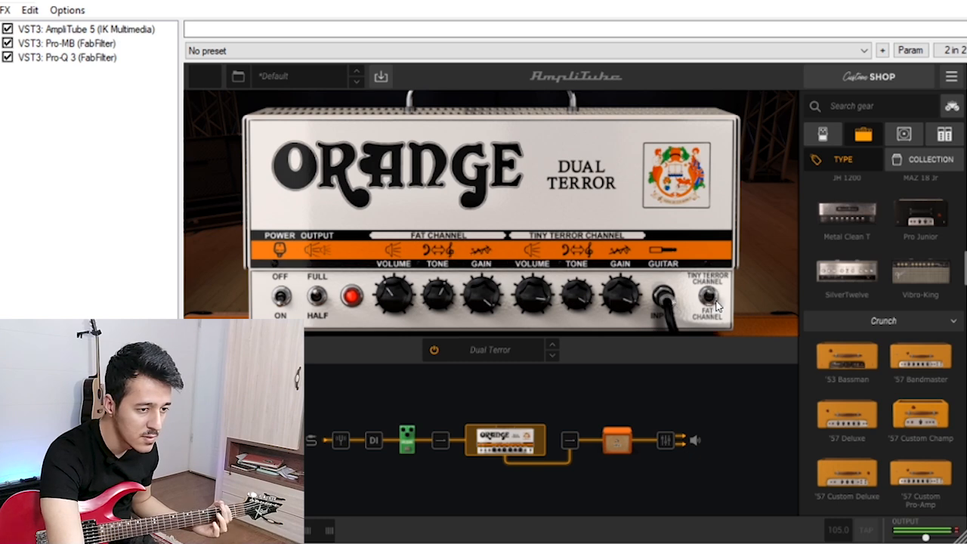
Rebalance the Tiny Terror channel's gain and volume against the Fat channel's gain on the Dual Terror.
{"action": "left_click_drag", "start_coordinate": [620, 292], "coordinate": [539, 339]}
{"action": "left_click_drag", "start_coordinate": [528, 288], "coordinate": [532, 312]}
{"action": "left_click_drag", "start_coordinate": [625, 289], "coordinate": [580, 327]}
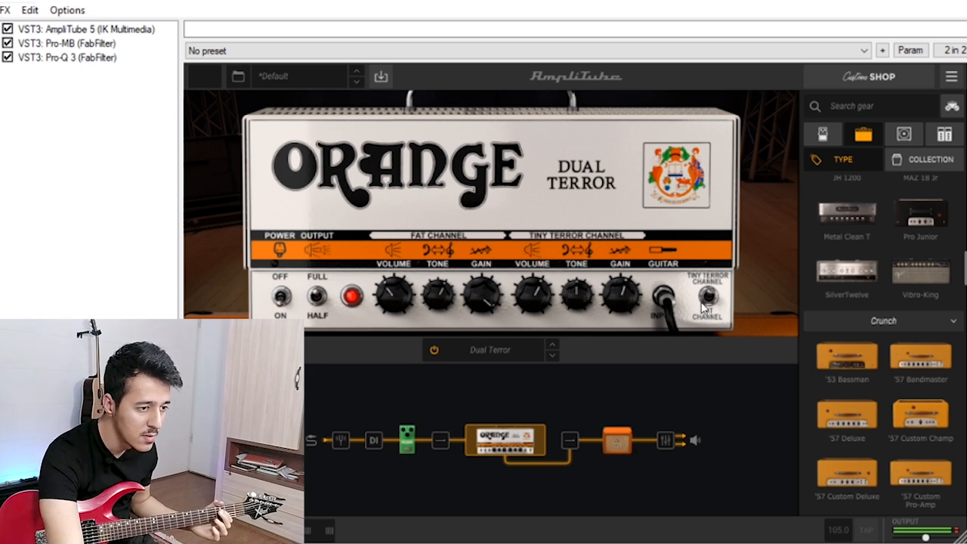
{"action": "left_click_drag", "start_coordinate": [485, 284], "coordinate": [570, 287]}
{"action": "left_click_drag", "start_coordinate": [626, 302], "coordinate": [609, 328]}
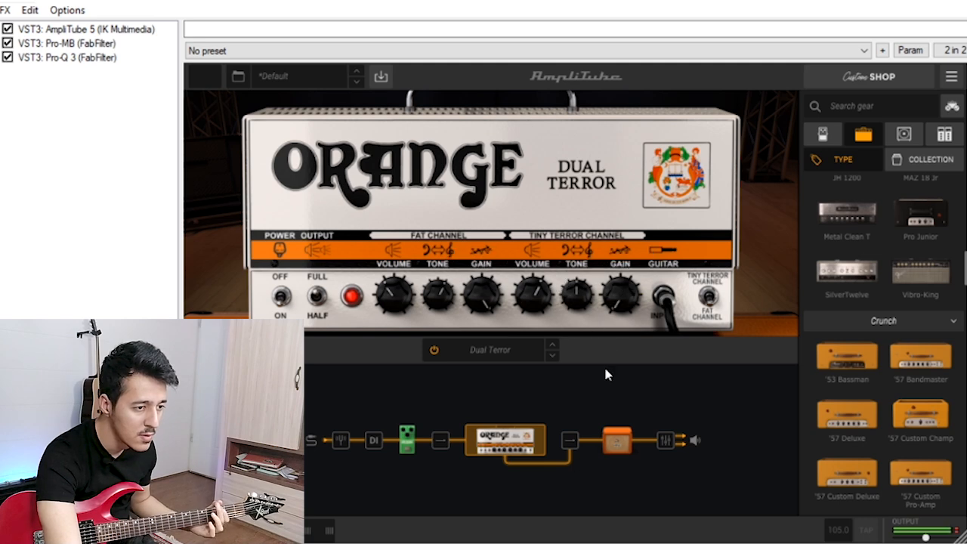
Set the Dual Terror's Fat channel tone and gain to 10.0 and adjust its volume.
{"action": "left_click_drag", "start_coordinate": [401, 290], "coordinate": [402, 314]}
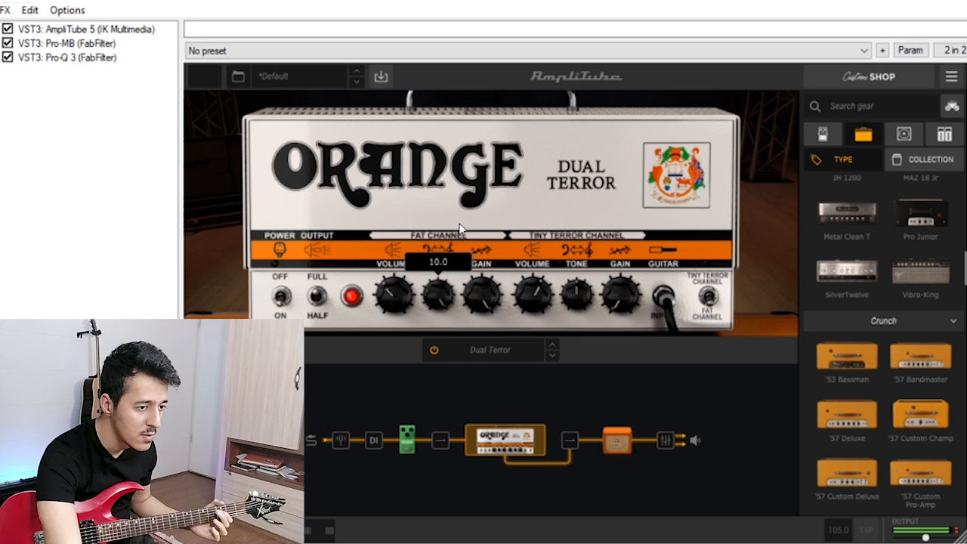
{"action": "left_click_drag", "start_coordinate": [483, 296], "coordinate": [453, 242]}
{"action": "left_click_drag", "start_coordinate": [485, 303], "coordinate": [495, 261]}
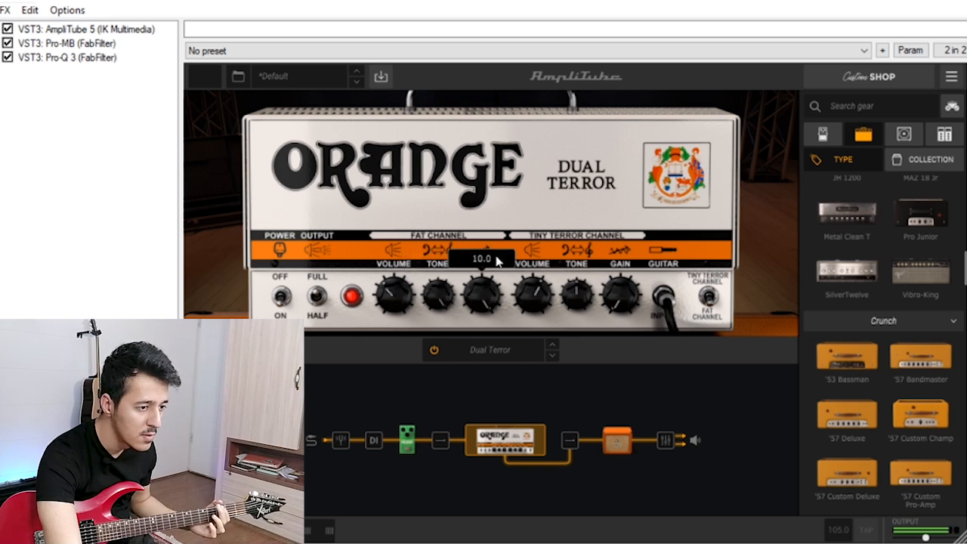
Push the Dual Terror's Fat channel gain up to its maximum of 10.0.
{"action": "left_click", "coordinate": [446, 297]}
{"action": "left_click_drag", "start_coordinate": [475, 295], "coordinate": [487, 237]}
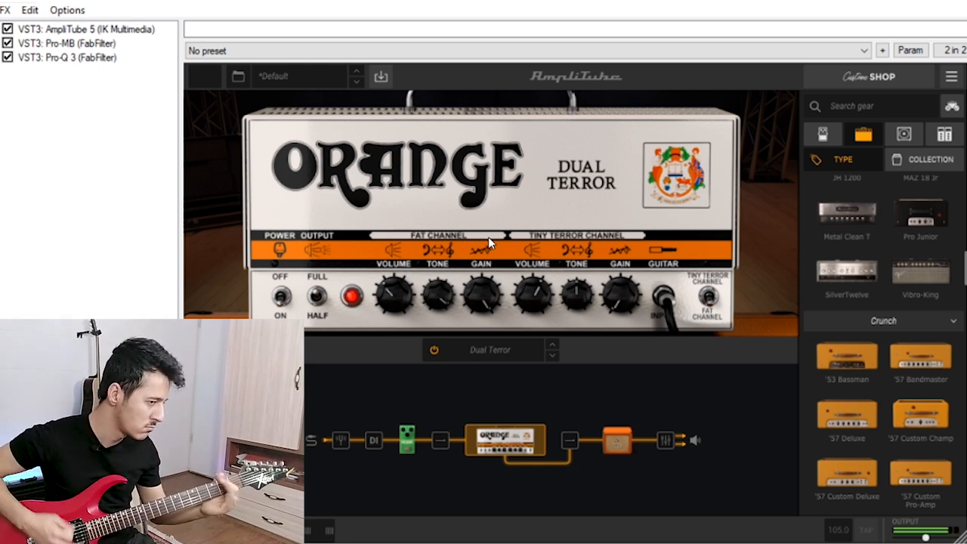
Replace the Dual Terror with the ENGL E650 head from the high-gain amps.
{"action": "scroll", "coordinate": [877, 378], "scroll_direction": "down", "scroll_amount": 5}
{"action": "scroll", "coordinate": [877, 377], "scroll_direction": "down", "scroll_amount": 4}
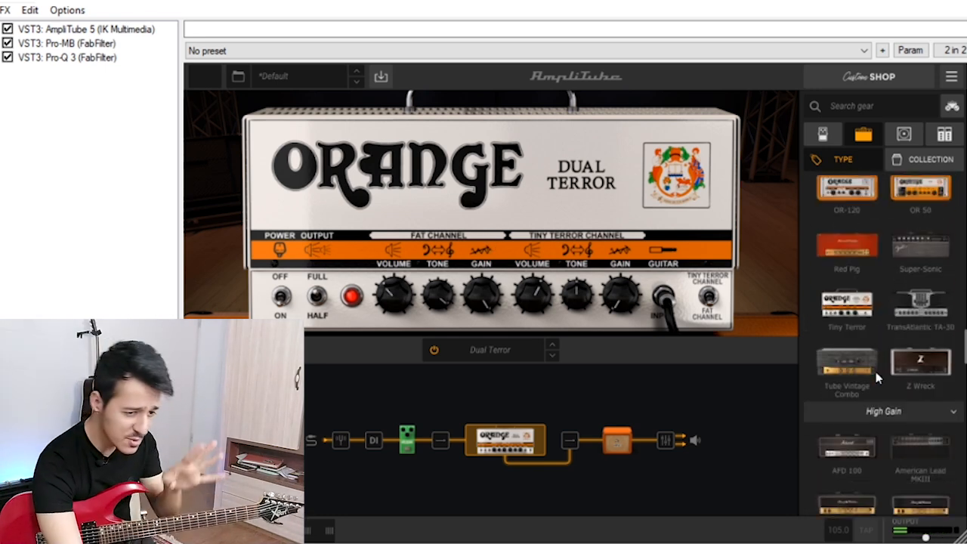
{"action": "scroll", "coordinate": [877, 378], "scroll_direction": "down", "scroll_amount": 4}
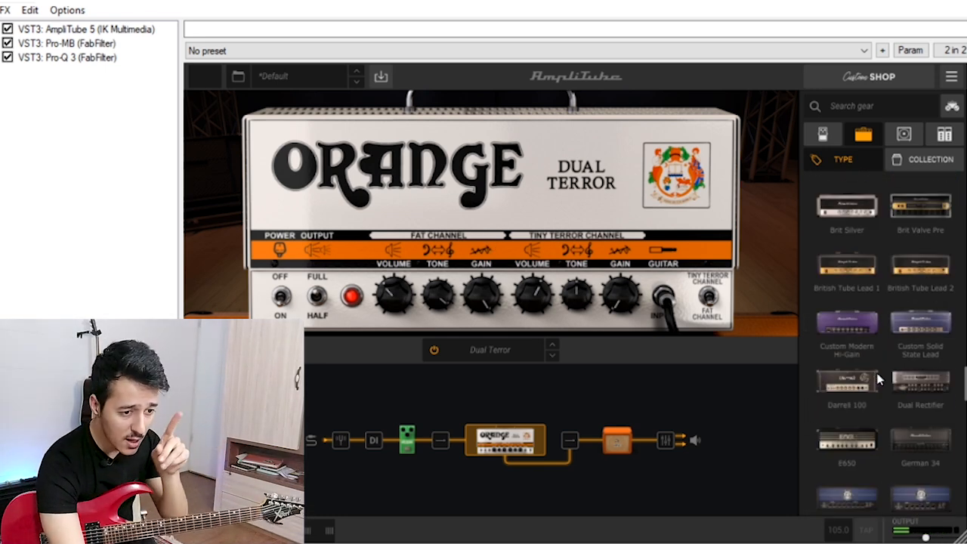
{"action": "scroll", "coordinate": [876, 377], "scroll_direction": "down", "scroll_amount": 1}
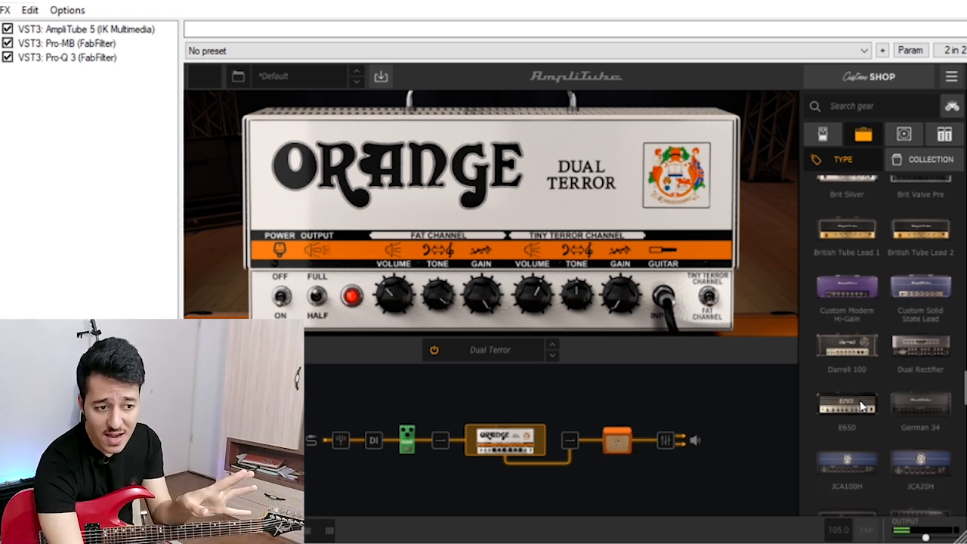
{"action": "double_click", "coordinate": [861, 406]}
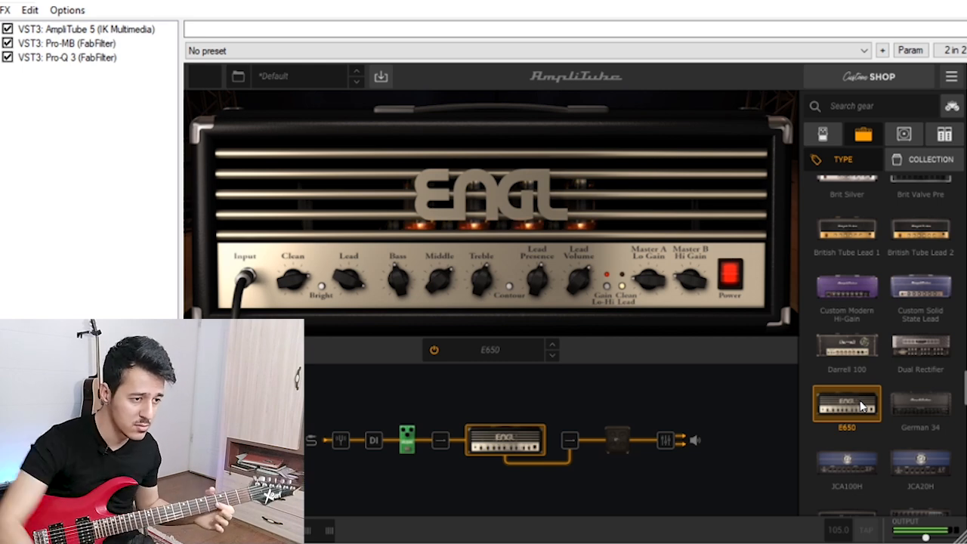
Toggle the E650's Gain Lo-Hi switching and power the head off and back on.
{"action": "left_click", "coordinate": [606, 289]}
{"action": "left_click", "coordinate": [721, 284]}
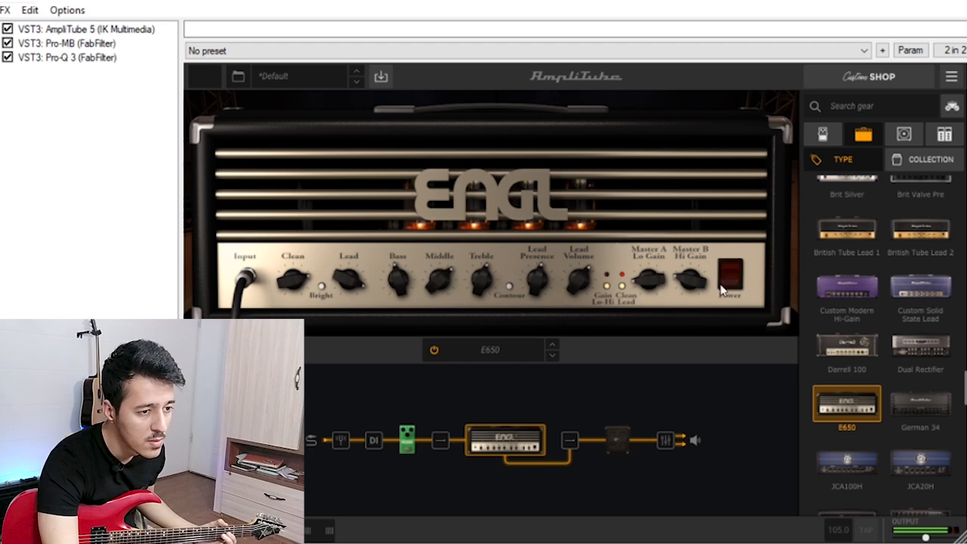
{"action": "left_click", "coordinate": [731, 277]}
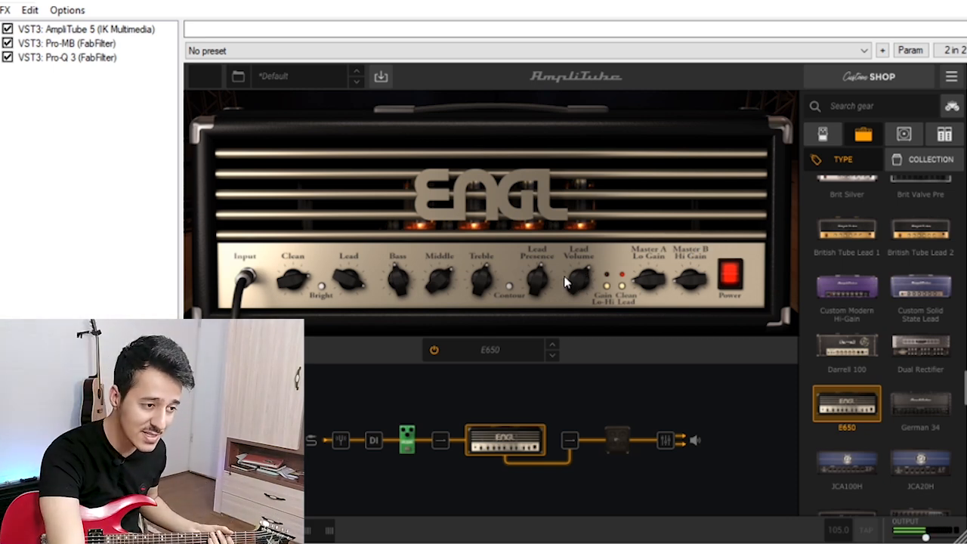
Set the E650's lead presence to 6.7 and treble to 7.0, with the bass at 4.0.
{"action": "left_click_drag", "start_coordinate": [538, 277], "coordinate": [558, 218]}
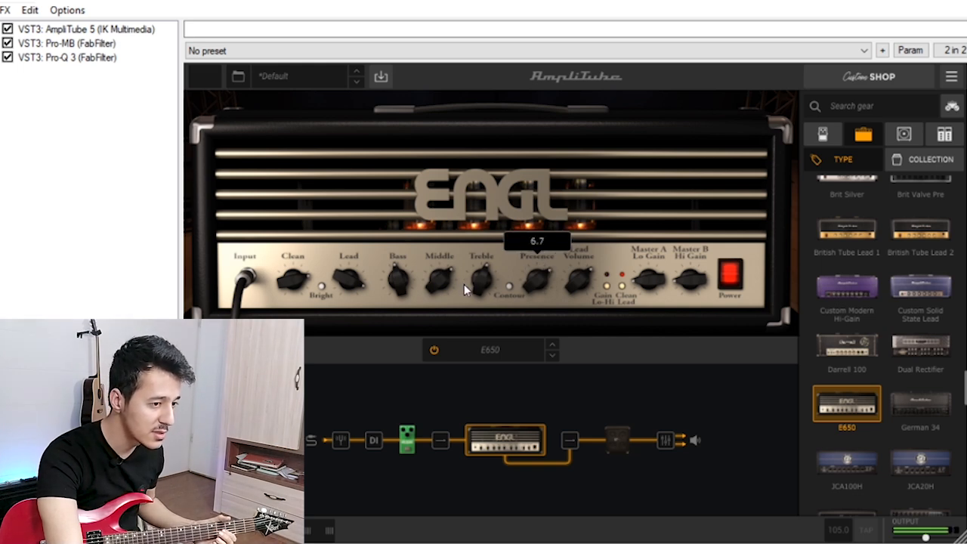
{"action": "left_click_drag", "start_coordinate": [358, 283], "coordinate": [407, 287]}
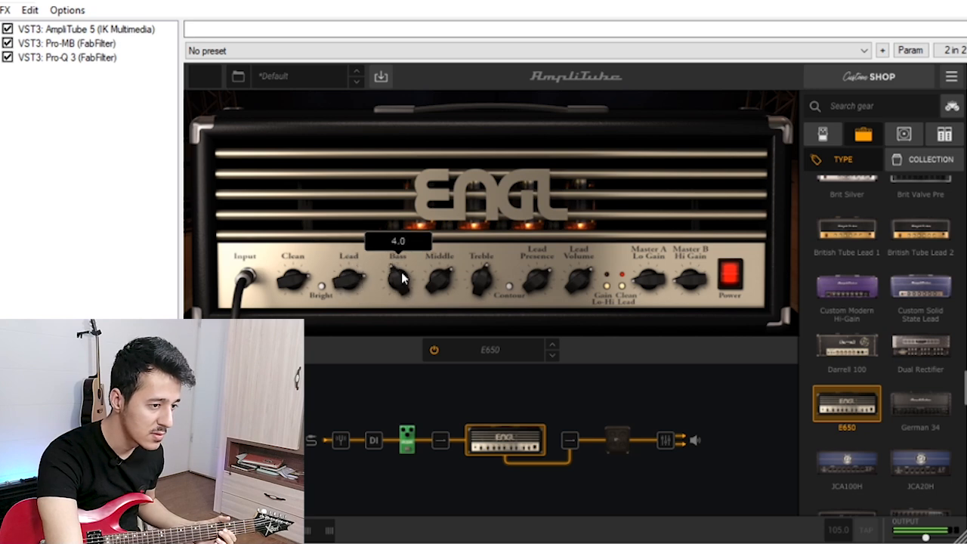
{"action": "mouse_move", "coordinate": [484, 285]}
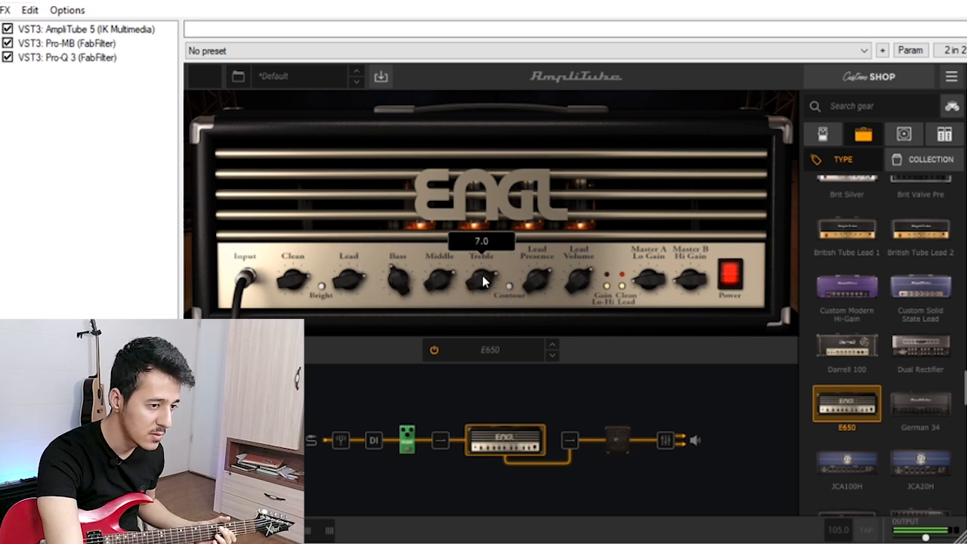
{"action": "mouse_move", "coordinate": [533, 298]}
Readjust the E650's lead presence, lead volume and Master A, and turn down its Clean control.
{"action": "left_click_drag", "start_coordinate": [556, 235], "coordinate": [571, 295]}
{"action": "left_click", "coordinate": [606, 287]}
{"action": "mouse_move", "coordinate": [652, 278]}
{"action": "left_click_drag", "start_coordinate": [652, 273], "coordinate": [688, 256]}
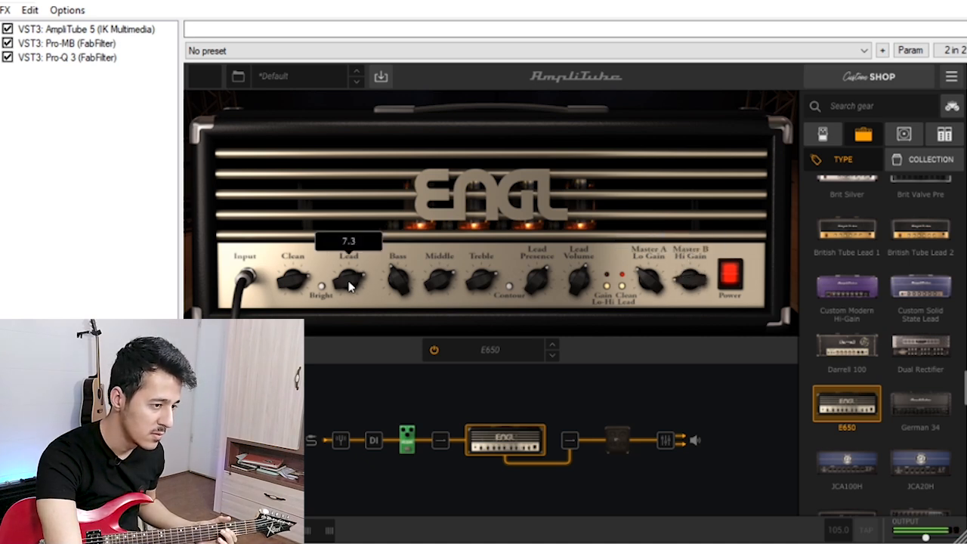
{"action": "left_click_drag", "start_coordinate": [292, 286], "coordinate": [292, 304]}
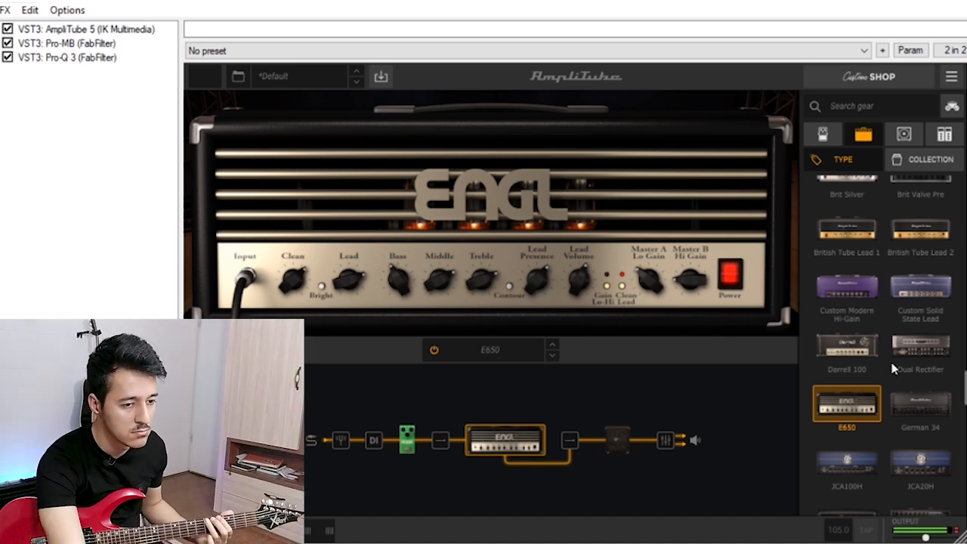
Replace the E650 with the SJ50 head from the high-gain amps.
{"action": "scroll", "coordinate": [892, 378], "scroll_direction": "down", "scroll_amount": 3}
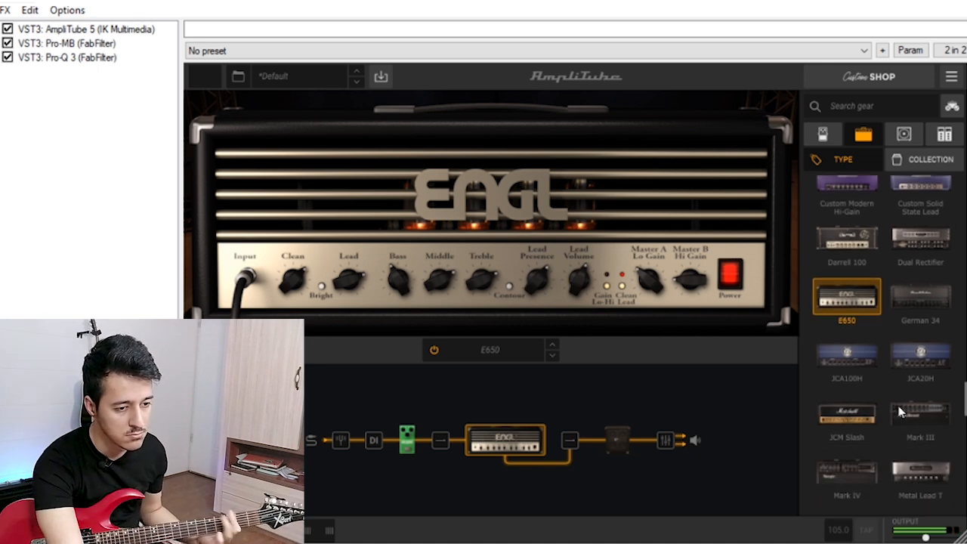
{"action": "scroll", "coordinate": [900, 412], "scroll_direction": "down", "scroll_amount": 4}
{"action": "scroll", "coordinate": [898, 414], "scroll_direction": "down", "scroll_amount": 4}
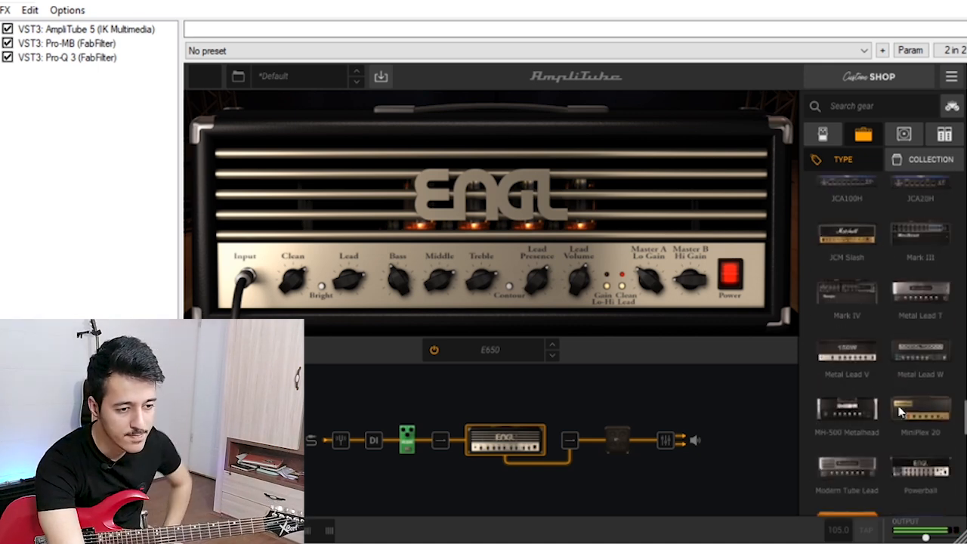
{"action": "scroll", "coordinate": [873, 439], "scroll_direction": "down", "scroll_amount": 4}
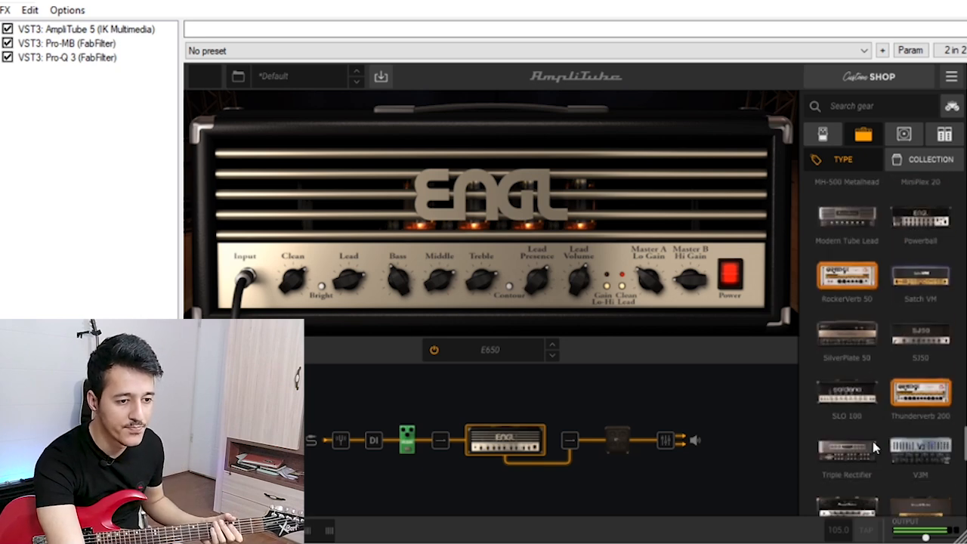
{"action": "left_click", "coordinate": [916, 333]}
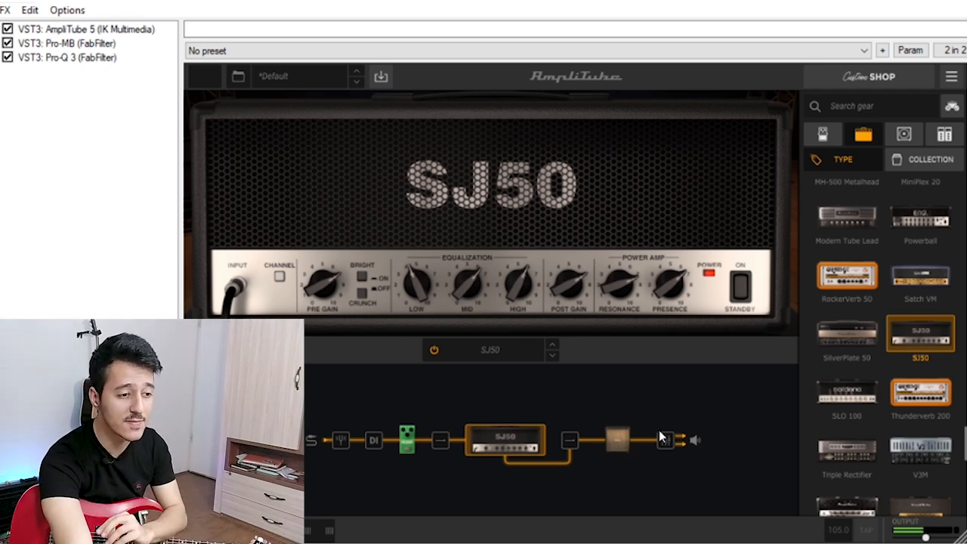
Audition the 4x12 Recto Traditional Slant and 4x12 Modern M 1 cabinets, and settle on the 4x12 Metal V 1.
{"action": "left_click", "coordinate": [616, 446]}
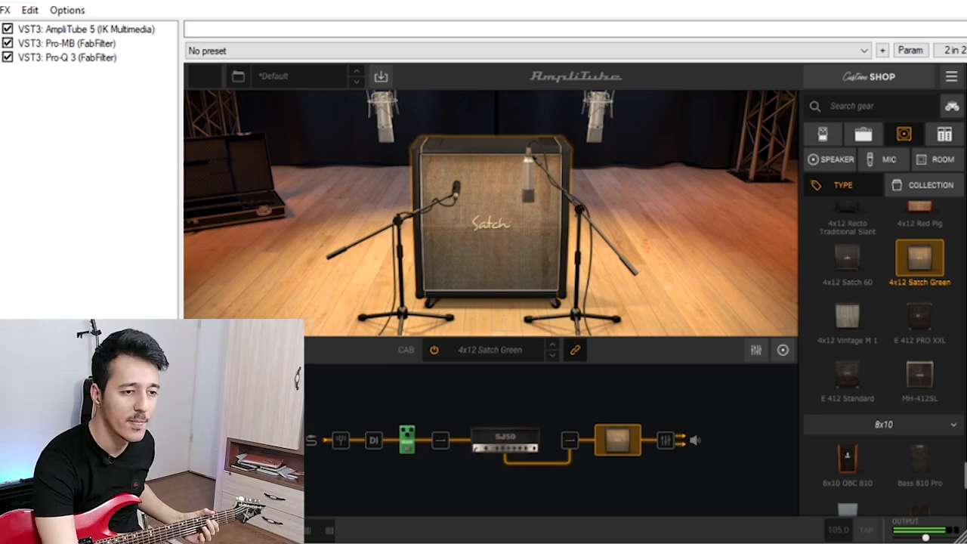
{"action": "scroll", "coordinate": [902, 305], "scroll_direction": "up", "scroll_amount": 1}
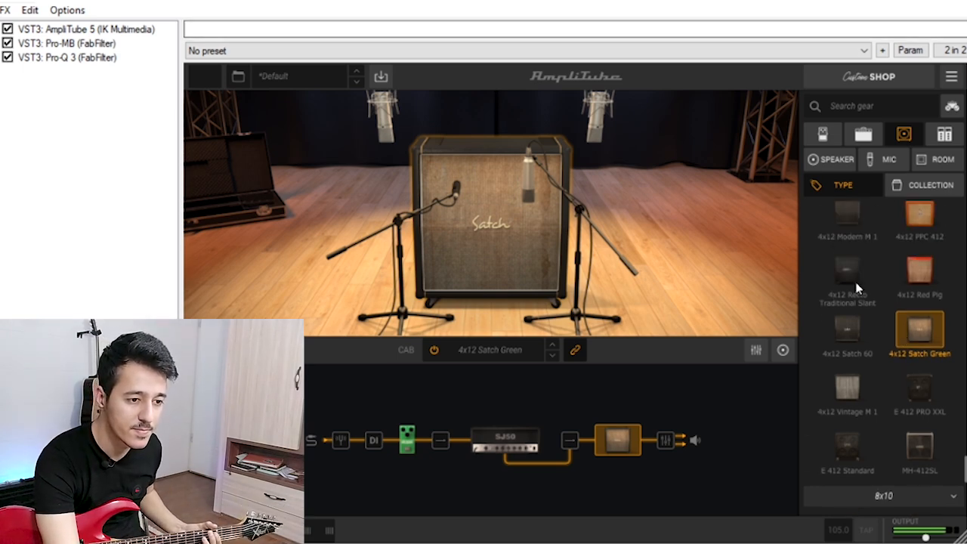
{"action": "left_click", "coordinate": [851, 268]}
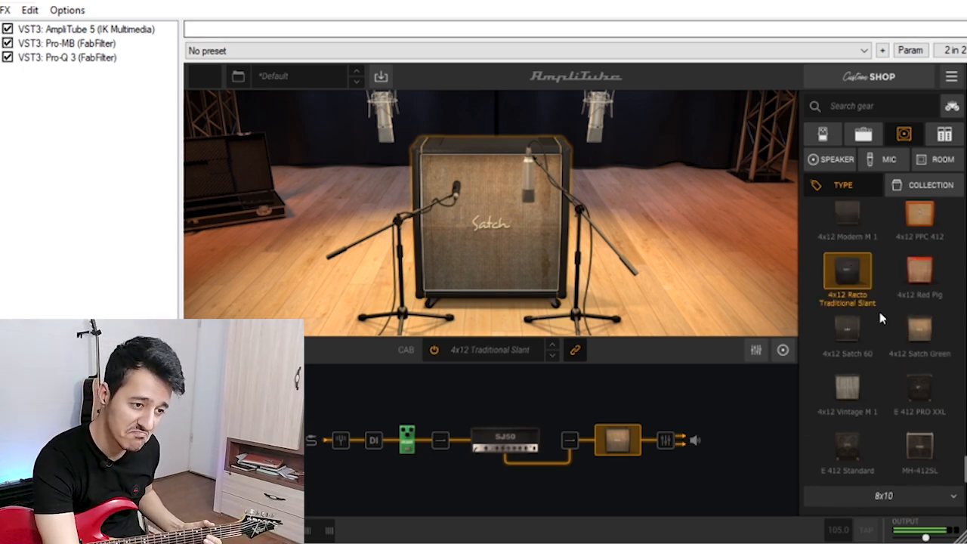
{"action": "scroll", "coordinate": [854, 227], "scroll_direction": "up", "scroll_amount": 1}
{"action": "left_click", "coordinate": [845, 277]}
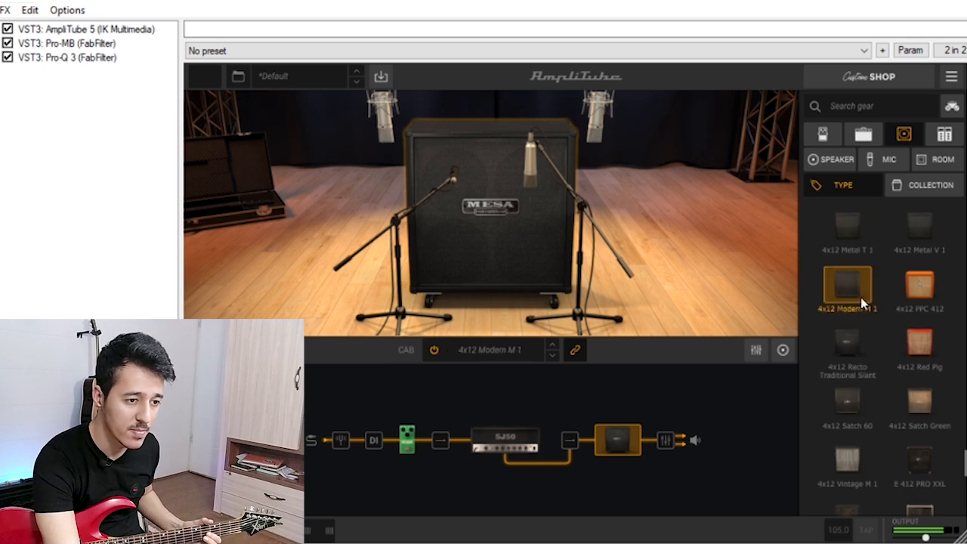
{"action": "scroll", "coordinate": [884, 290], "scroll_direction": "up", "scroll_amount": 1}
{"action": "left_click", "coordinate": [908, 259]}
{"action": "scroll", "coordinate": [907, 343], "scroll_direction": "up", "scroll_amount": 5}
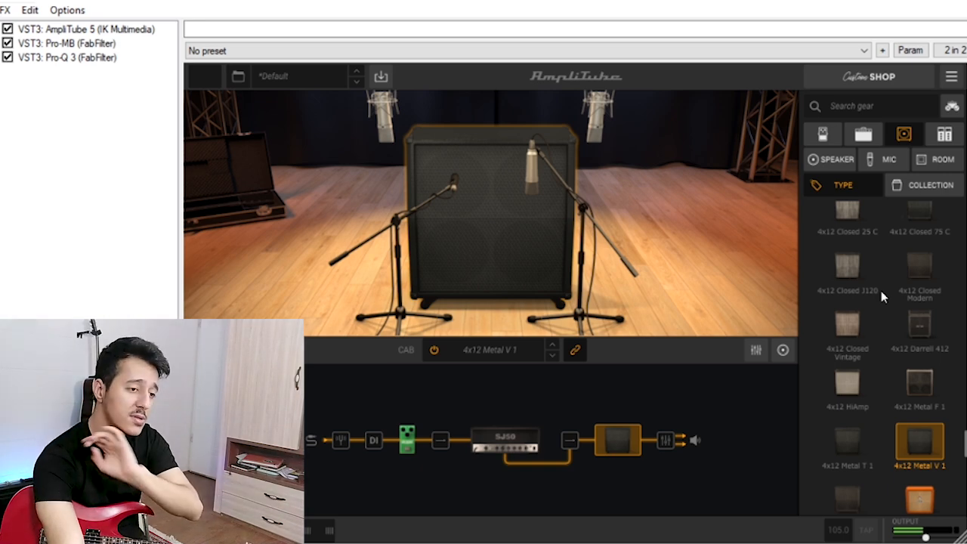
Change the cabinet's first microphone to the Ribbon 160.
{"action": "left_click", "coordinate": [453, 186]}
{"action": "scroll", "coordinate": [909, 281], "scroll_direction": "up", "scroll_amount": 5}
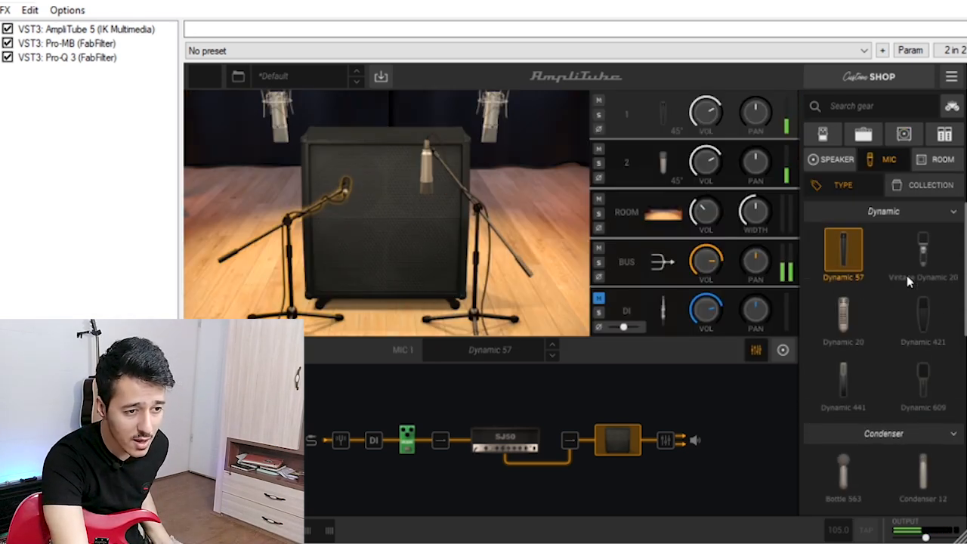
{"action": "scroll", "coordinate": [907, 281], "scroll_direction": "down", "scroll_amount": 5}
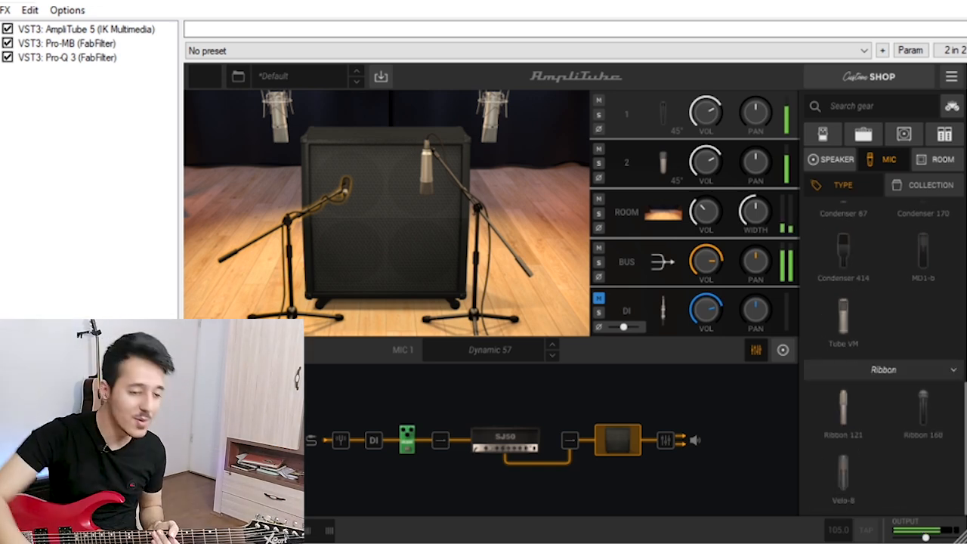
{"action": "left_click", "coordinate": [923, 417]}
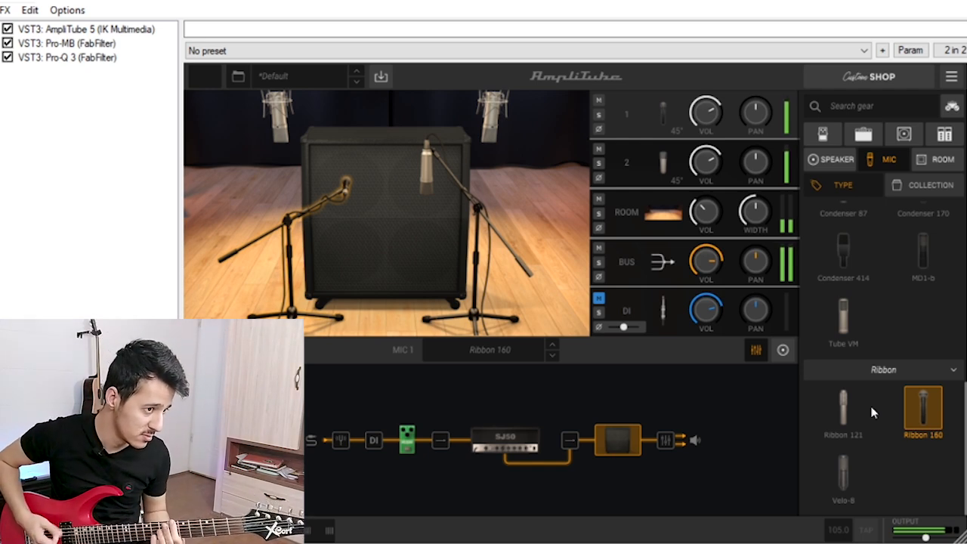
Select the cabinet's second microphone and audition the Tube VM, Condenser 414 and Bottle 563 on it.
{"action": "left_click", "coordinate": [427, 176]}
{"action": "left_click", "coordinate": [842, 314]}
{"action": "left_click", "coordinate": [845, 277]}
{"action": "scroll", "coordinate": [846, 278], "scroll_direction": "up", "scroll_amount": 4}
{"action": "left_click", "coordinate": [851, 312]}
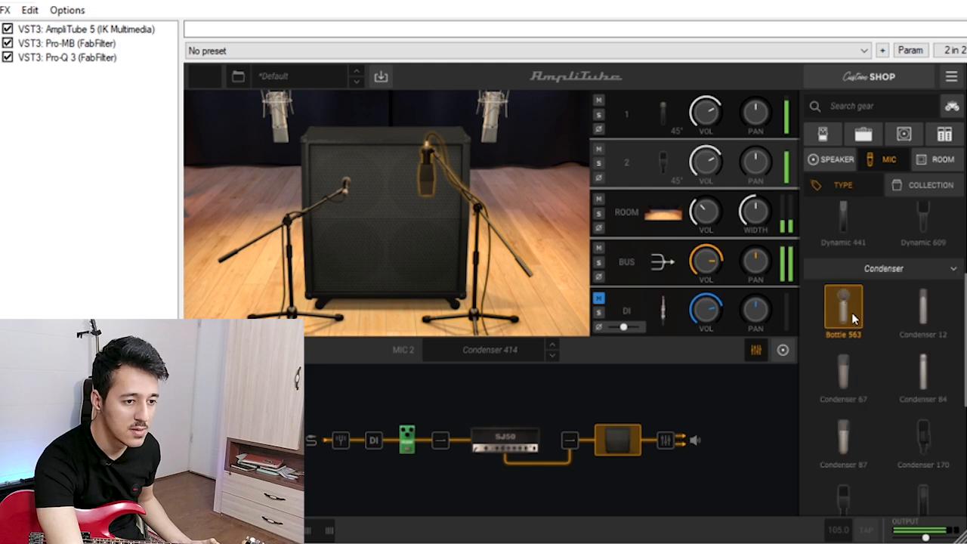
Audition the Dynamic 441, Dynamic 609 and Dynamic 421 as the second microphone.
{"action": "scroll", "coordinate": [851, 311], "scroll_direction": "up", "scroll_amount": 1}
{"action": "left_click", "coordinate": [852, 318]}
{"action": "left_click", "coordinate": [917, 292]}
{"action": "scroll", "coordinate": [918, 292], "scroll_direction": "up", "scroll_amount": 1}
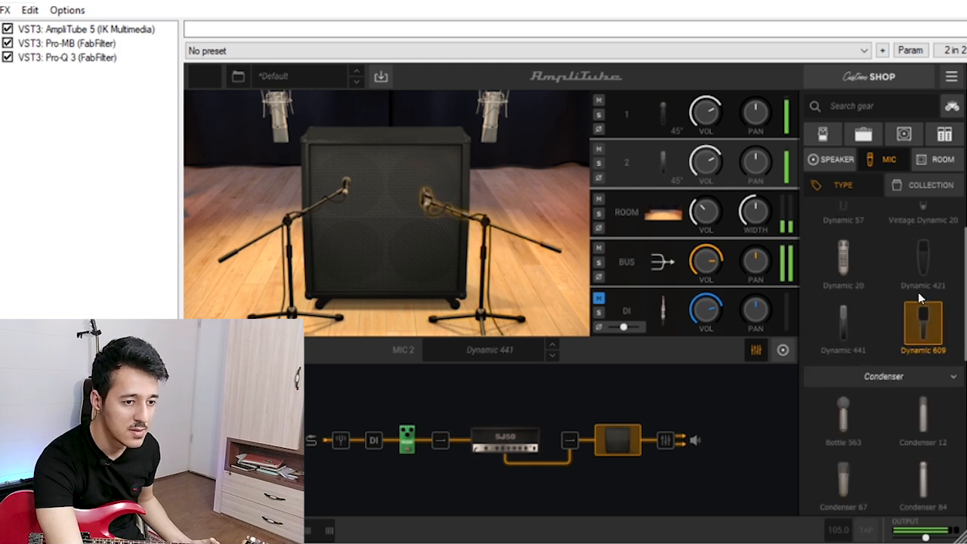
{"action": "left_click", "coordinate": [928, 300]}
{"action": "scroll", "coordinate": [928, 304], "scroll_direction": "up", "scroll_amount": 1}
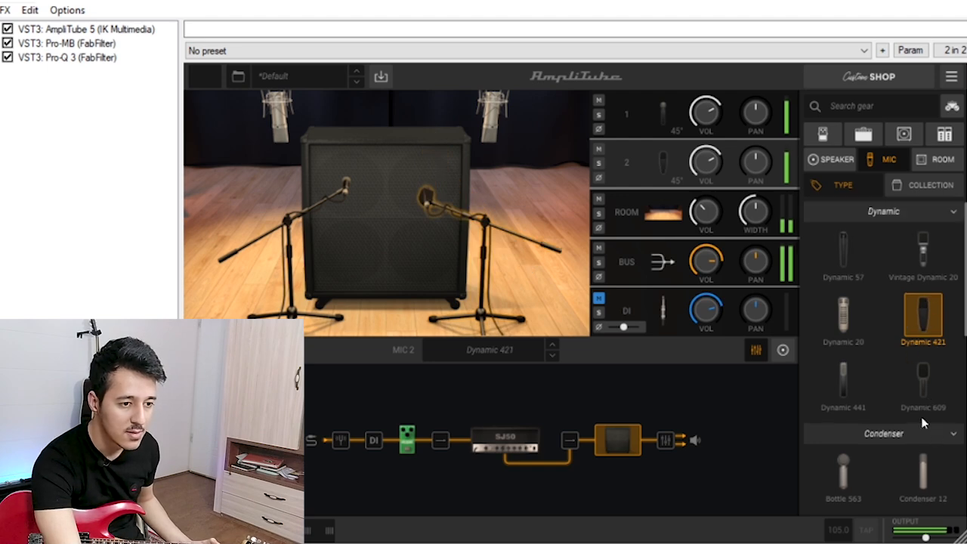
Compare the Dynamic 57 and Dynamic 421 for the second microphone, and settle on the Dynamic 609.
{"action": "left_click", "coordinate": [861, 276]}
{"action": "left_click", "coordinate": [928, 377]}
{"action": "left_click", "coordinate": [929, 333]}
{"action": "left_click", "coordinate": [928, 382]}
{"action": "scroll", "coordinate": [927, 382], "scroll_direction": "down", "scroll_amount": 3}
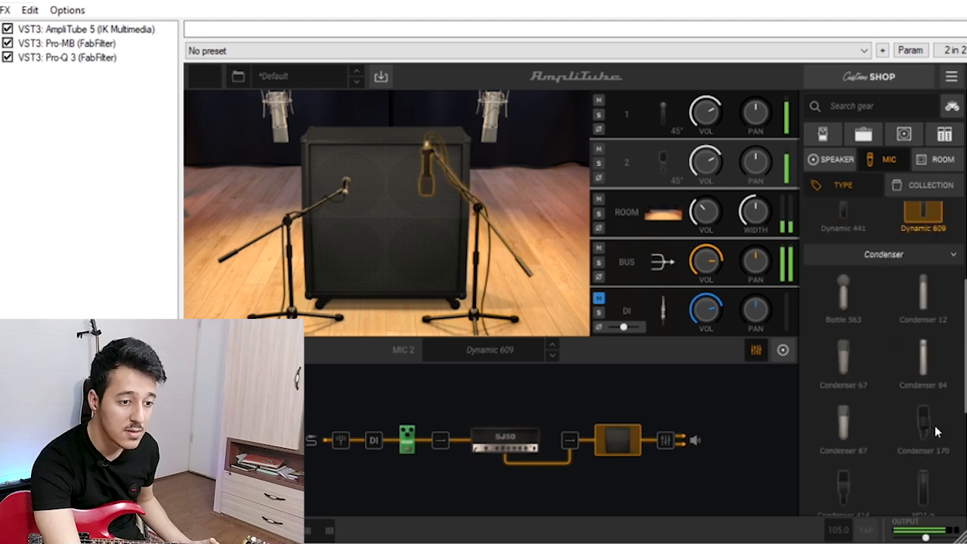
{"action": "scroll", "coordinate": [935, 431], "scroll_direction": "down", "scroll_amount": 3}
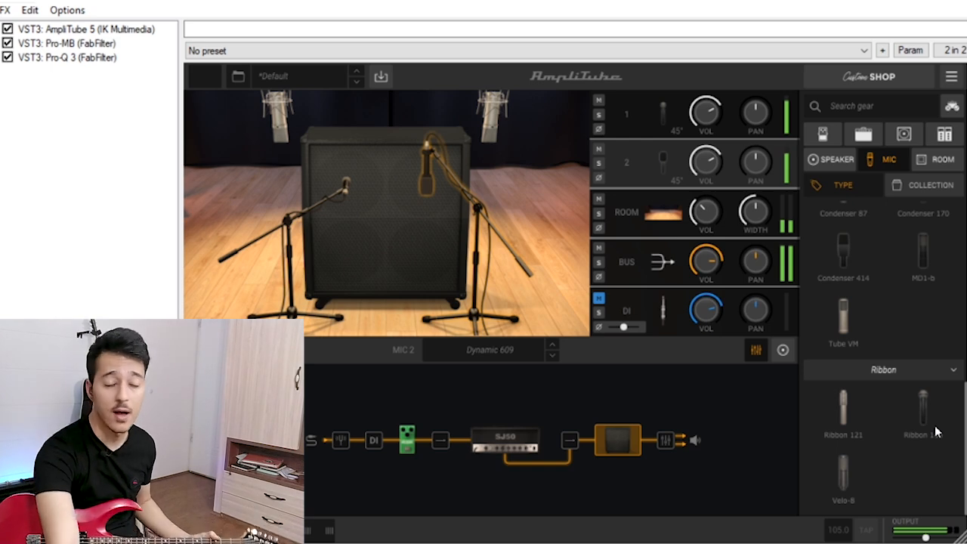
Nudge the second microphone slightly inward and move the first one slightly lower and outward on its speaker.
{"action": "mouse_move", "coordinate": [427, 182]}
{"action": "left_mouse_down"}
{"action": "mouse_move", "coordinate": [441, 191]}
{"action": "mouse_move", "coordinate": [425, 182]}
{"action": "left_mouse_up"}
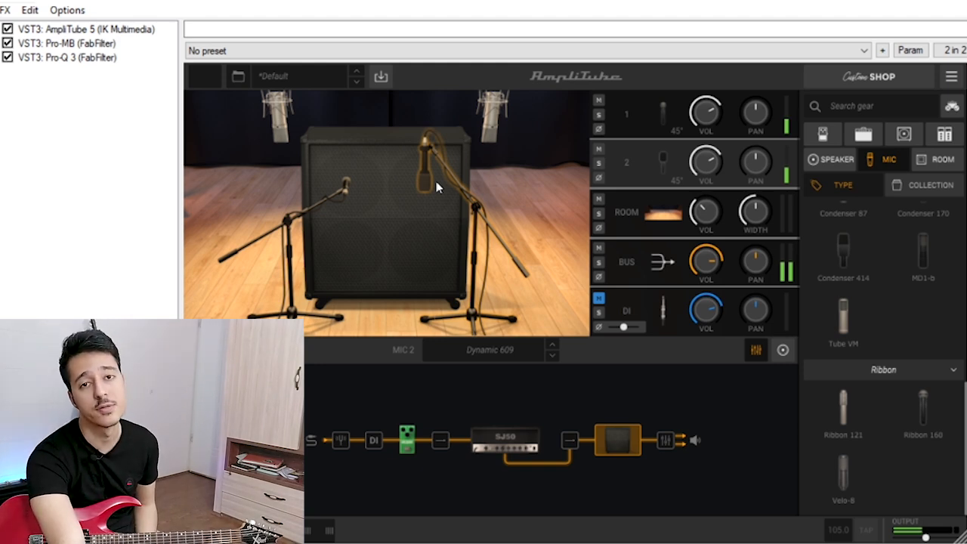
{"action": "left_click", "coordinate": [337, 188]}
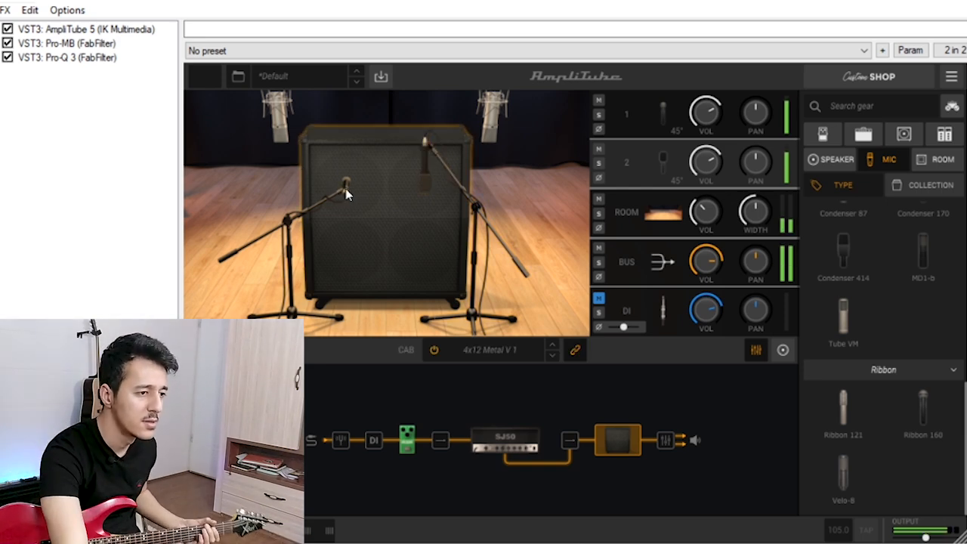
{"action": "left_click", "coordinate": [348, 195]}
{"action": "mouse_move", "coordinate": [343, 201]}
{"action": "left_mouse_down"}
{"action": "mouse_move", "coordinate": [331, 224]}
{"action": "mouse_move", "coordinate": [346, 186]}
{"action": "mouse_move", "coordinate": [350, 198]}
{"action": "left_mouse_up"}
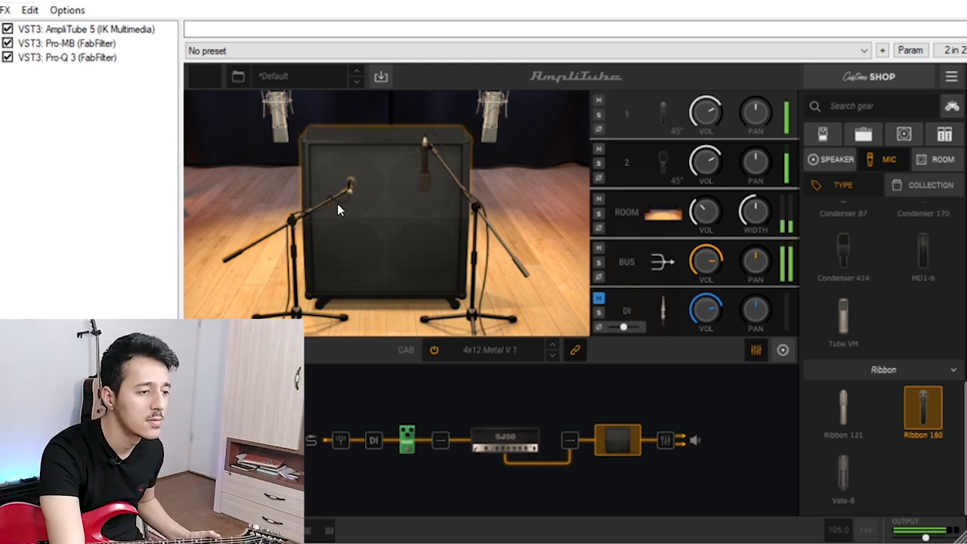
{"action": "mouse_move", "coordinate": [349, 199]}
{"action": "left_mouse_down"}
{"action": "mouse_move", "coordinate": [332, 221]}
{"action": "mouse_move", "coordinate": [349, 197]}
{"action": "mouse_move", "coordinate": [327, 200]}
{"action": "mouse_move", "coordinate": [346, 225]}
{"action": "mouse_move", "coordinate": [334, 207]}
{"action": "mouse_move", "coordinate": [350, 189]}
{"action": "mouse_move", "coordinate": [339, 219]}
{"action": "mouse_move", "coordinate": [339, 207]}
{"action": "left_mouse_up"}
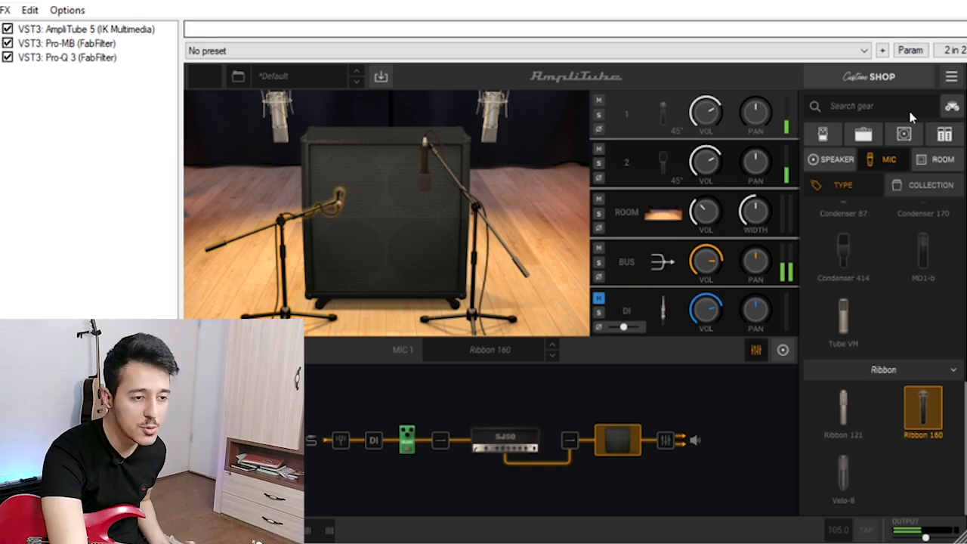
Open the cabinet's speaker selection and browse the available speaker models.
{"action": "left_click", "coordinate": [833, 160]}
{"action": "scroll", "coordinate": [856, 283], "scroll_direction": "up", "scroll_amount": 2}
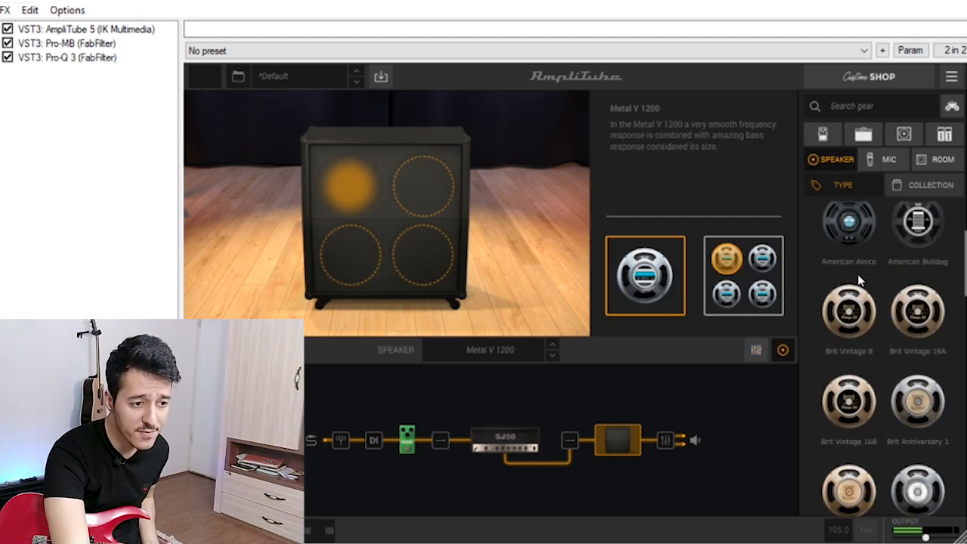
{"action": "scroll", "coordinate": [857, 275], "scroll_direction": "down", "scroll_amount": 5}
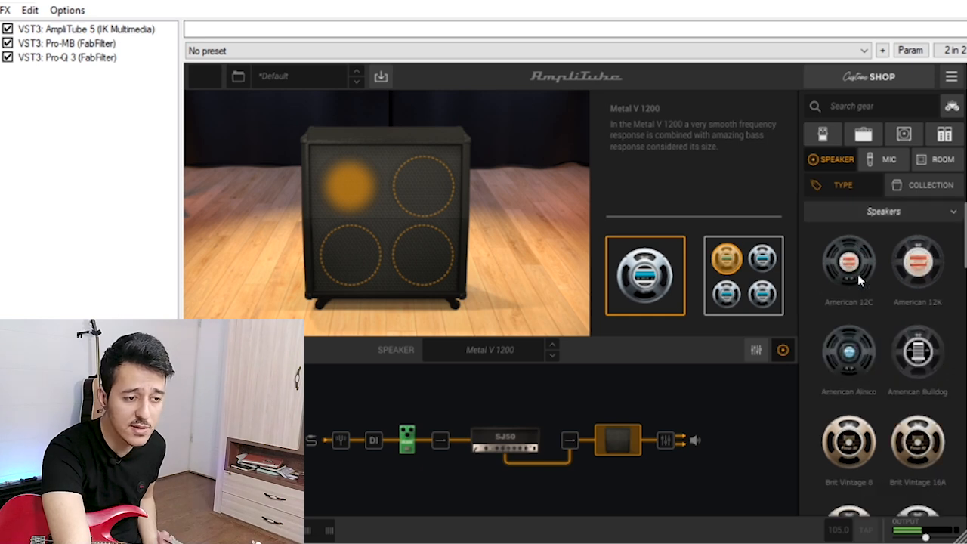